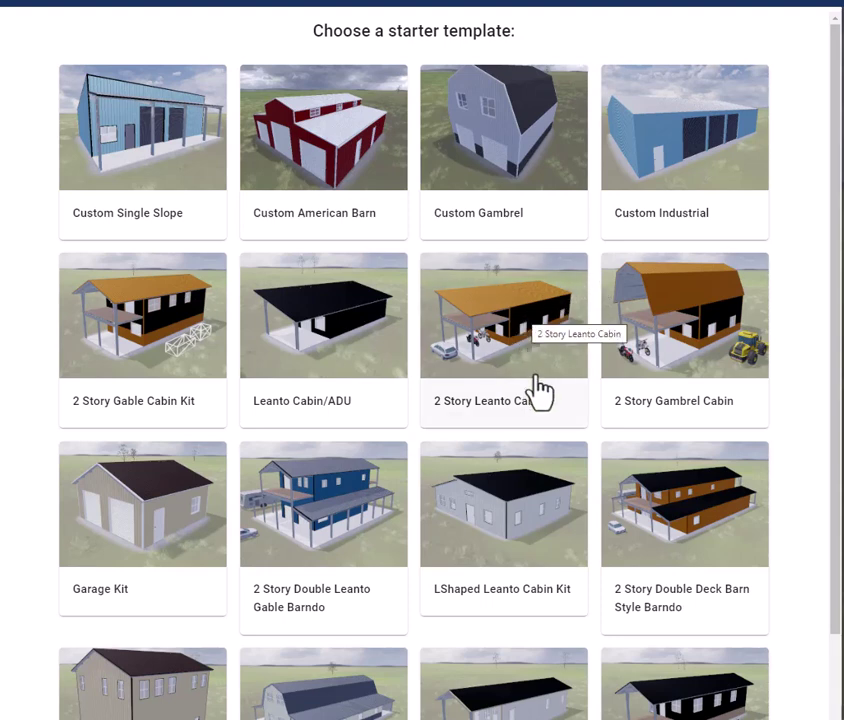
# Open the 2 Story Leanto Cabin starter template and dismiss the introductory help dialogs
pyautogui.click(497, 340)
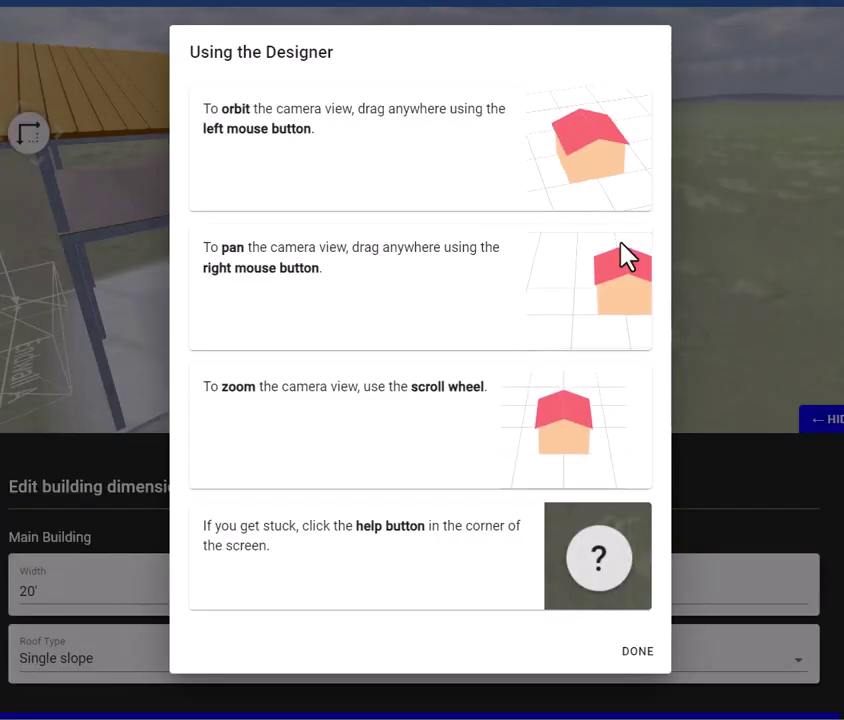
pyautogui.click(639, 656)
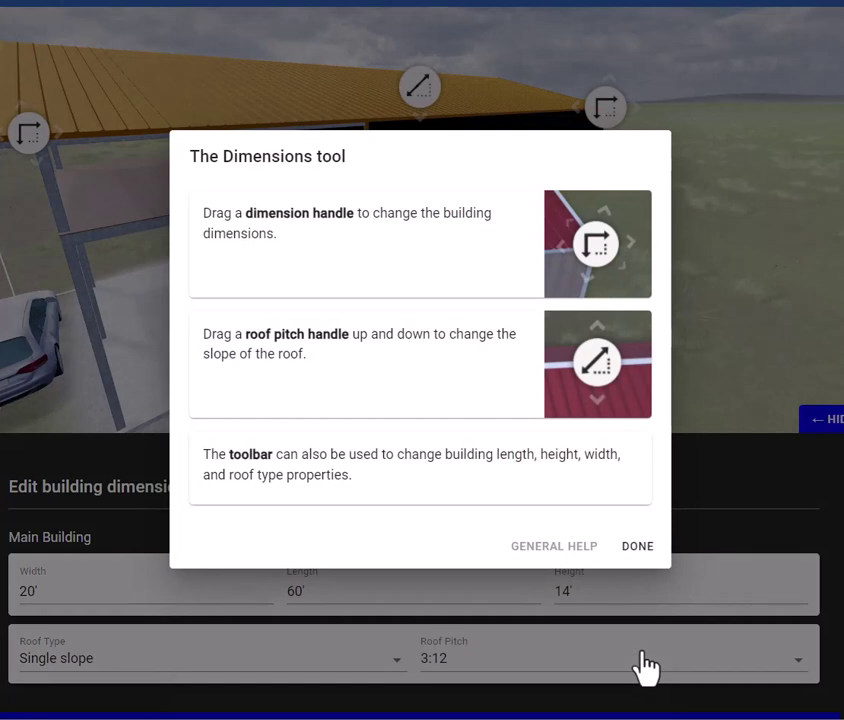
pyautogui.click(639, 548)
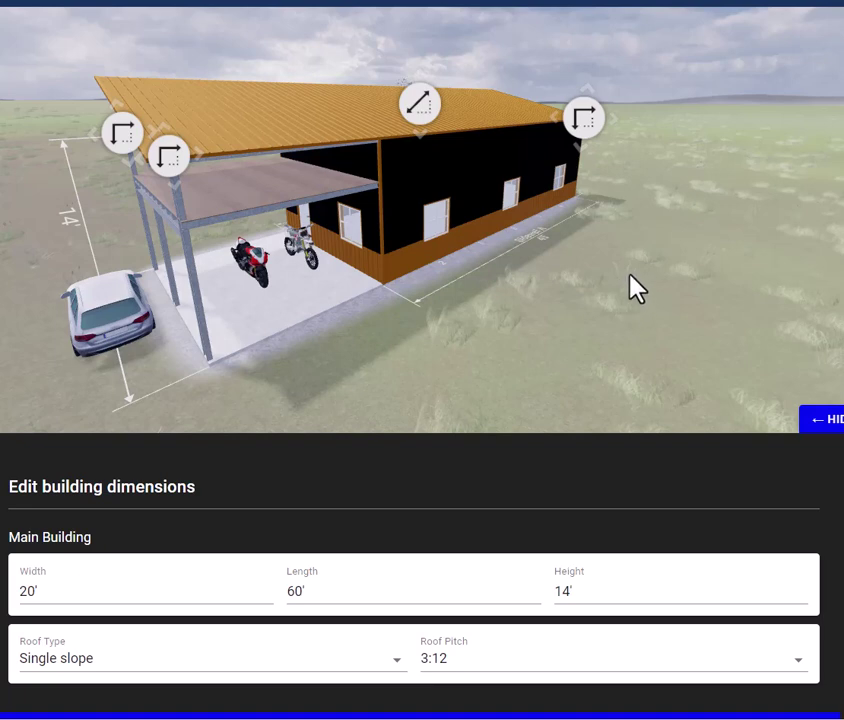
# Set the main building's width to 22'
pyautogui.moveTo(631, 283); pyautogui.dragTo(145, 284)
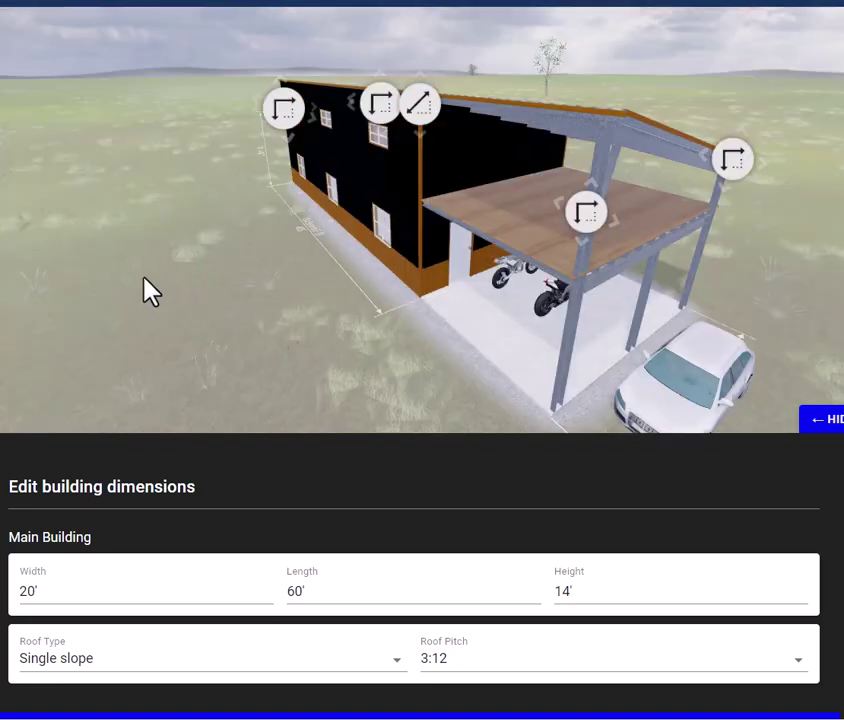
pyautogui.moveTo(145, 295); pyautogui.dragTo(824, 313)
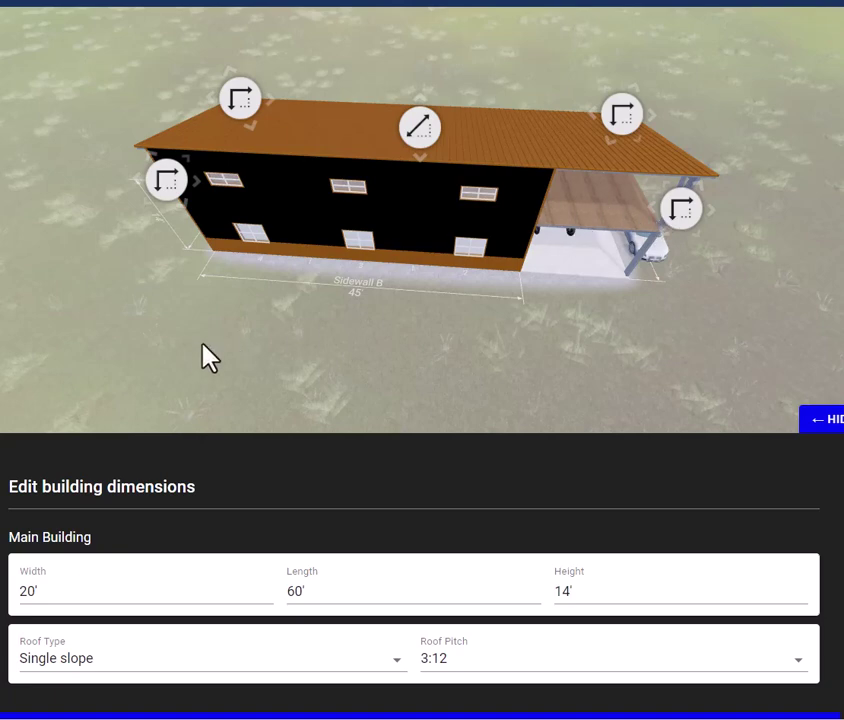
pyautogui.moveTo(221, 335); pyautogui.dragTo(235, 285)
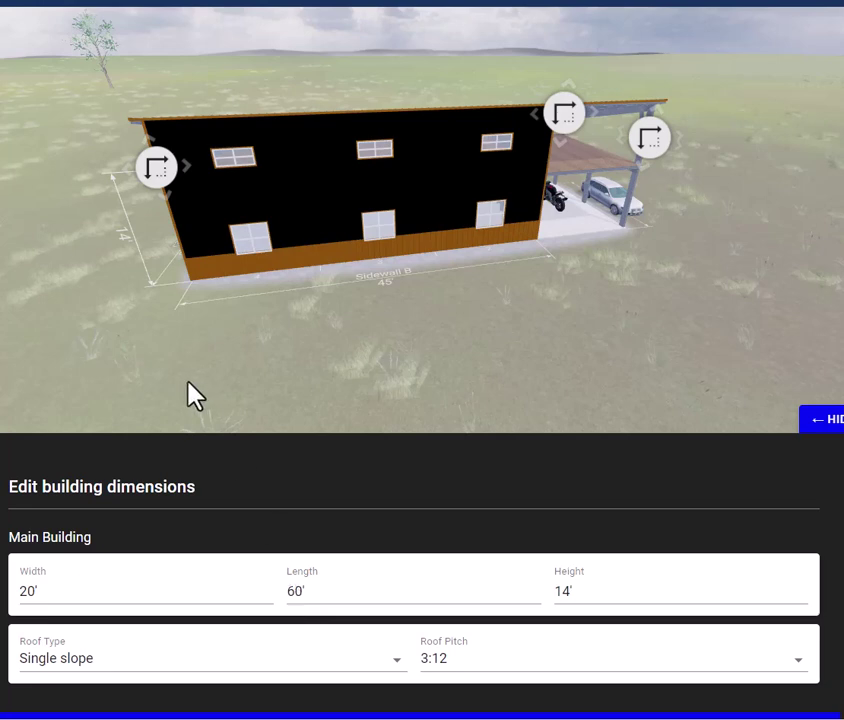
pyautogui.click(290, 589)
pyautogui.doubleClick(300, 590)
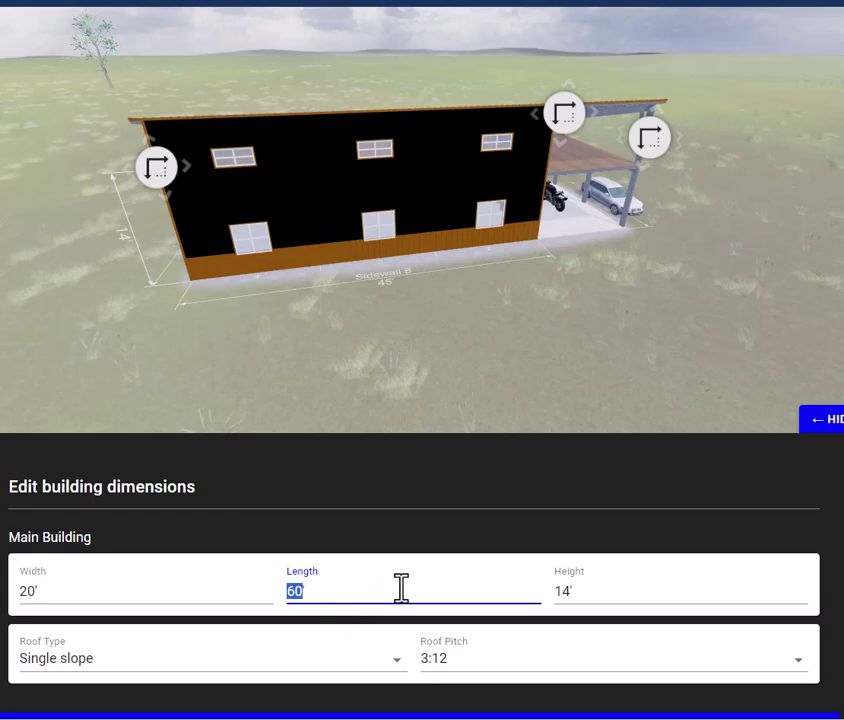
pyautogui.moveTo(77, 339); pyautogui.dragTo(179, 332)
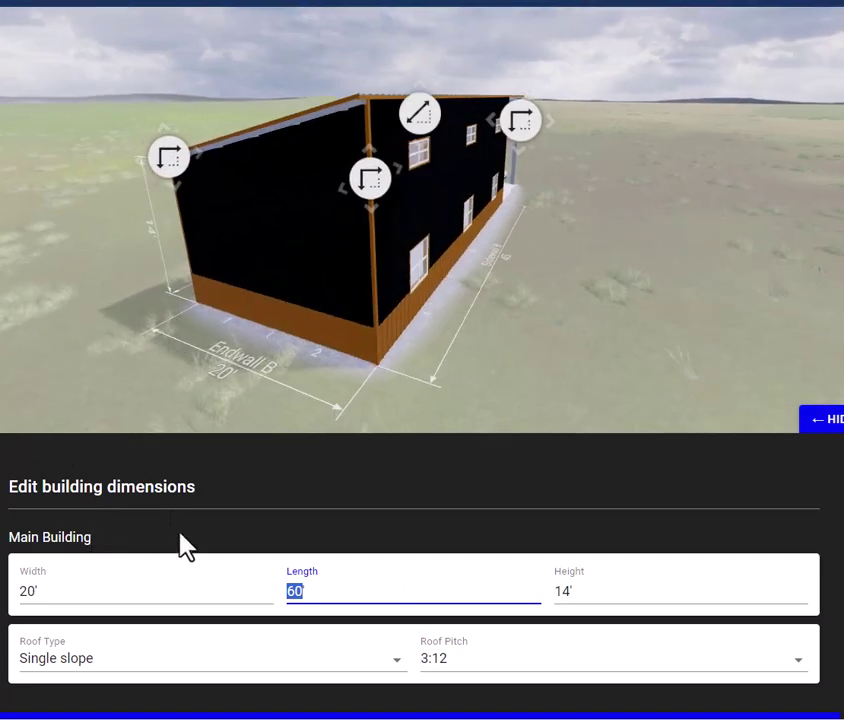
pyautogui.click(262, 510)
pyautogui.click(33, 591)
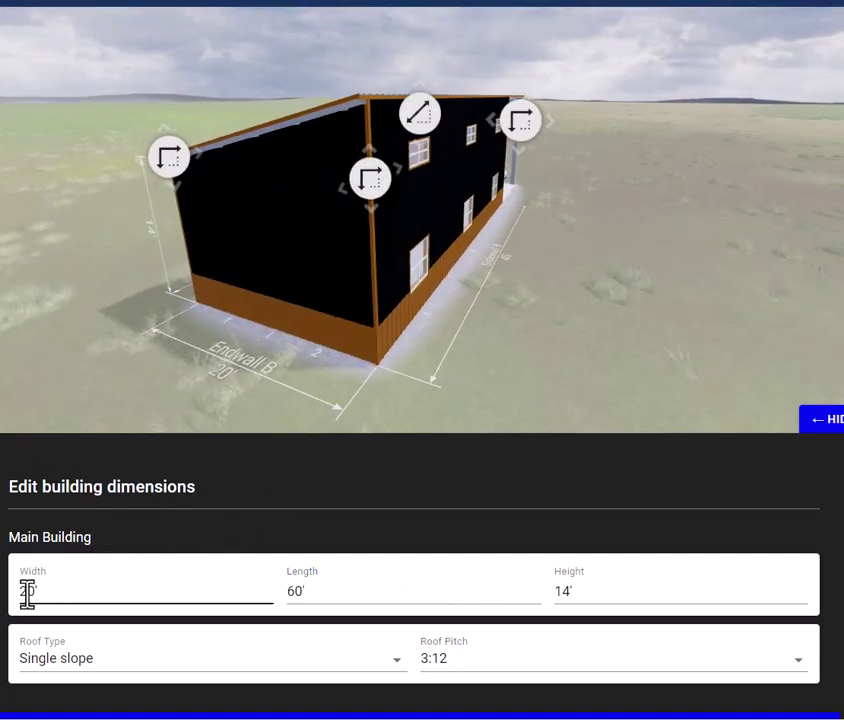
pyautogui.moveTo(37, 591); pyautogui.dragTo(19, 593)
pyautogui.write('22')
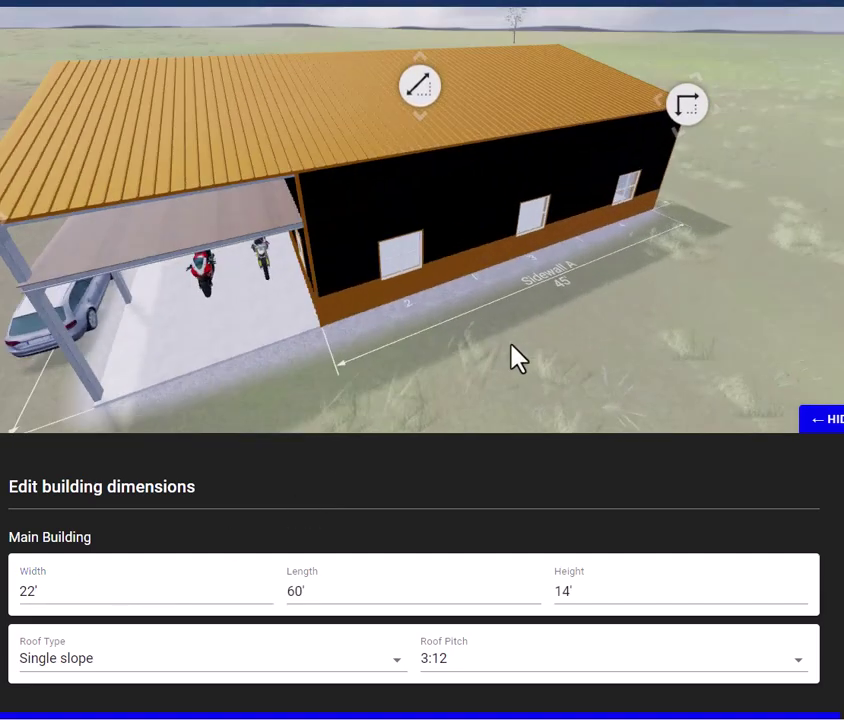
# Examine the building's endwall, long sidewall and height setting from several angles
pyautogui.moveTo(513, 357); pyautogui.dragTo(258, 390)
pyautogui.scroll(-3, 328, 307)
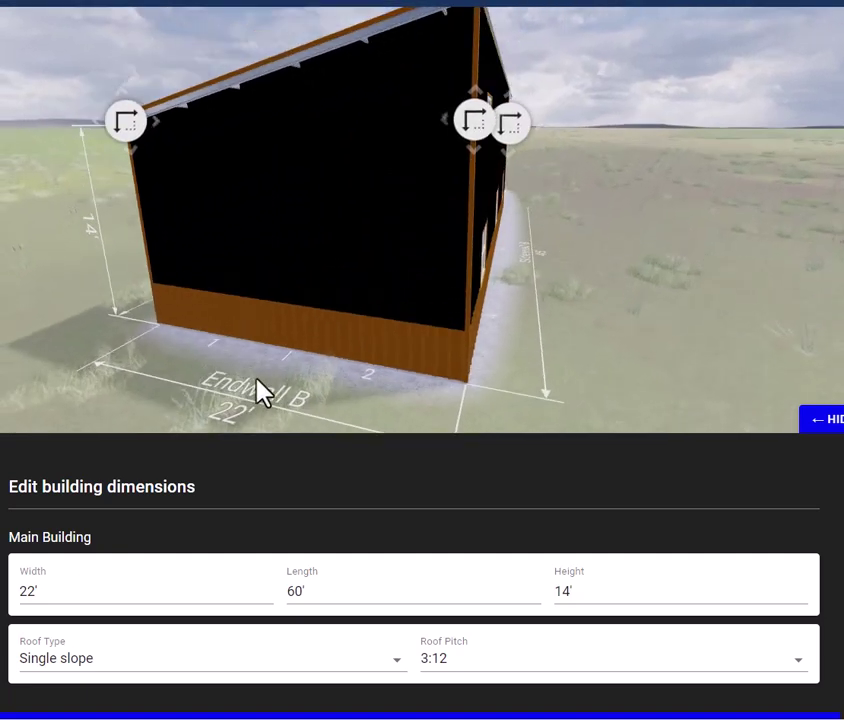
pyautogui.moveTo(595, 305); pyautogui.dragTo(580, 330)
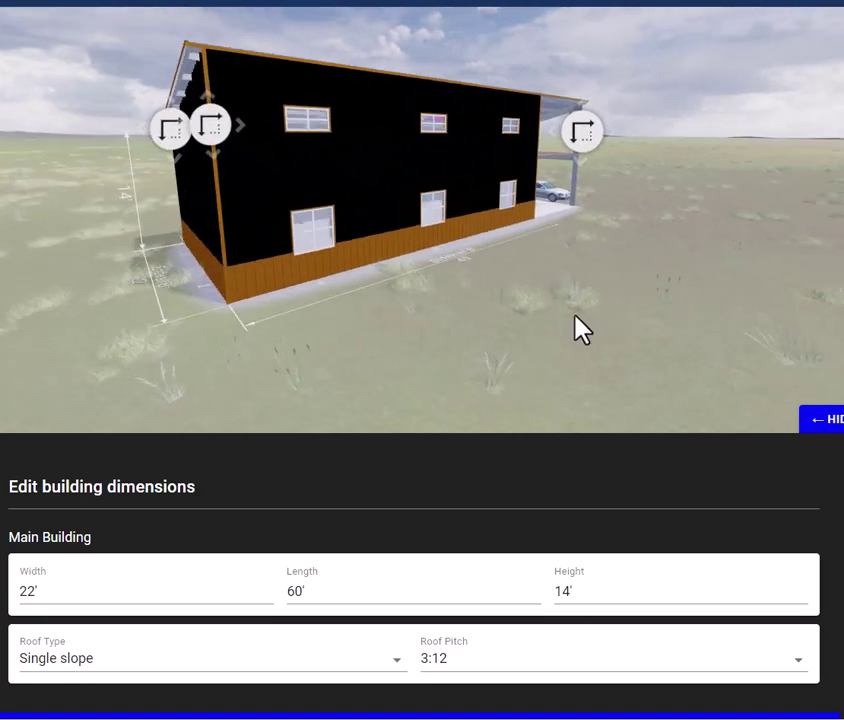
pyautogui.doubleClick(560, 590)
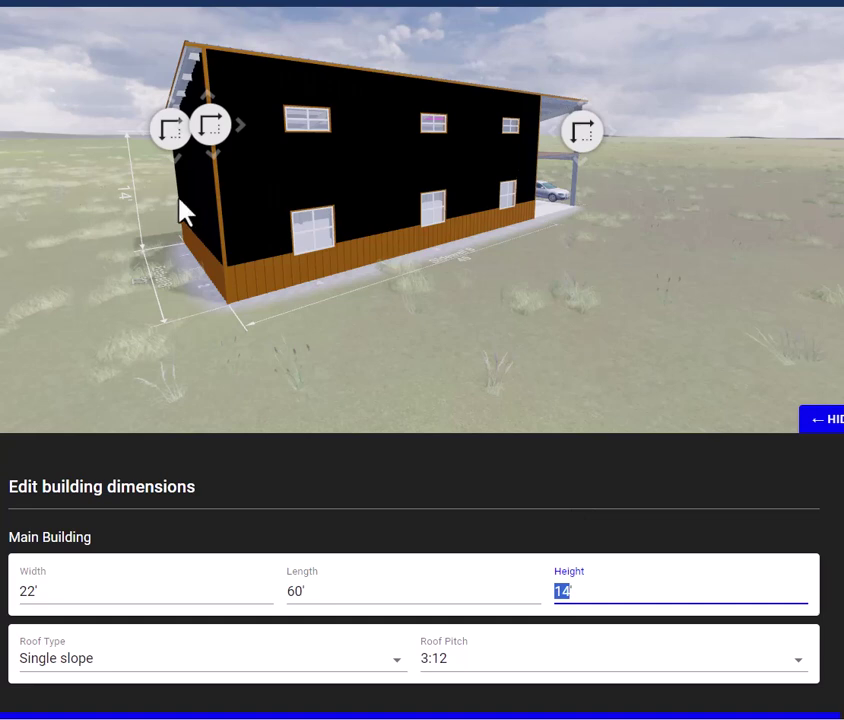
pyautogui.moveTo(212, 128)
pyautogui.mouseDown()
pyautogui.moveTo(220, 203)
pyautogui.moveTo(213, 131)
pyautogui.mouseUp()
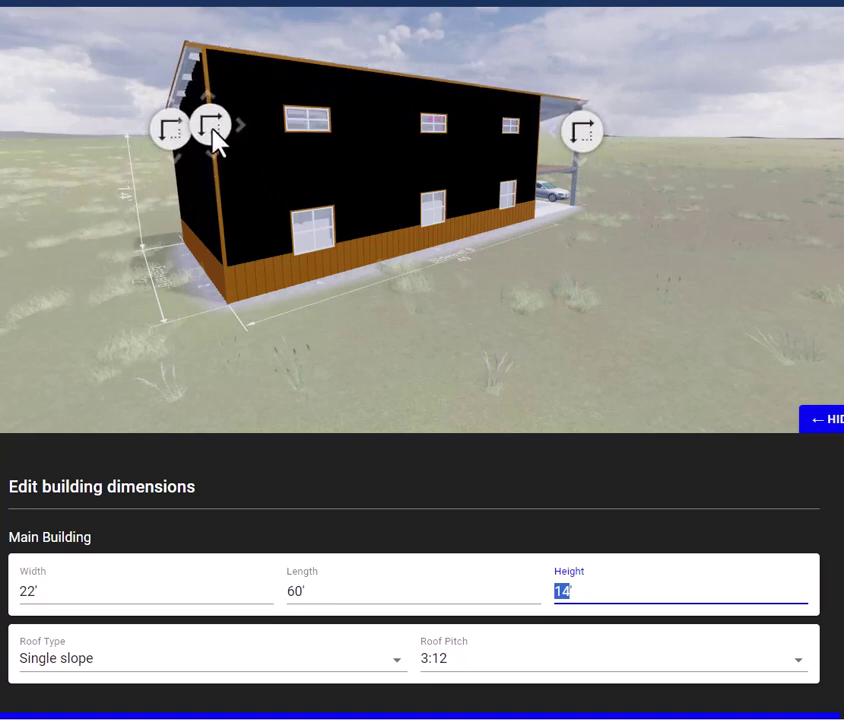
pyautogui.moveTo(416, 369); pyautogui.dragTo(384, 356)
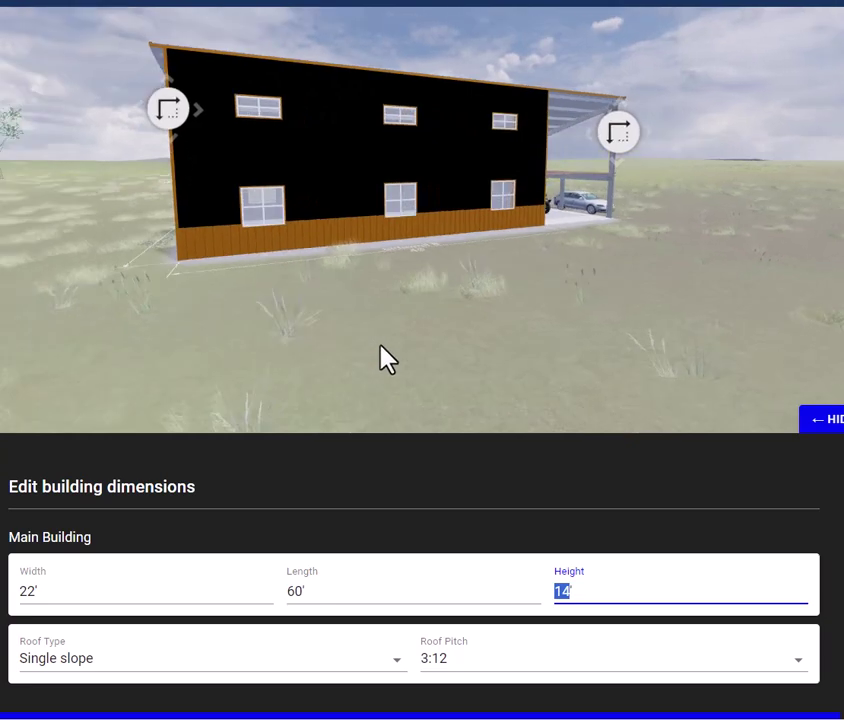
# Try the Gable and Gambrel roof types on the main building and return it to Single slope
pyautogui.click(395, 660)
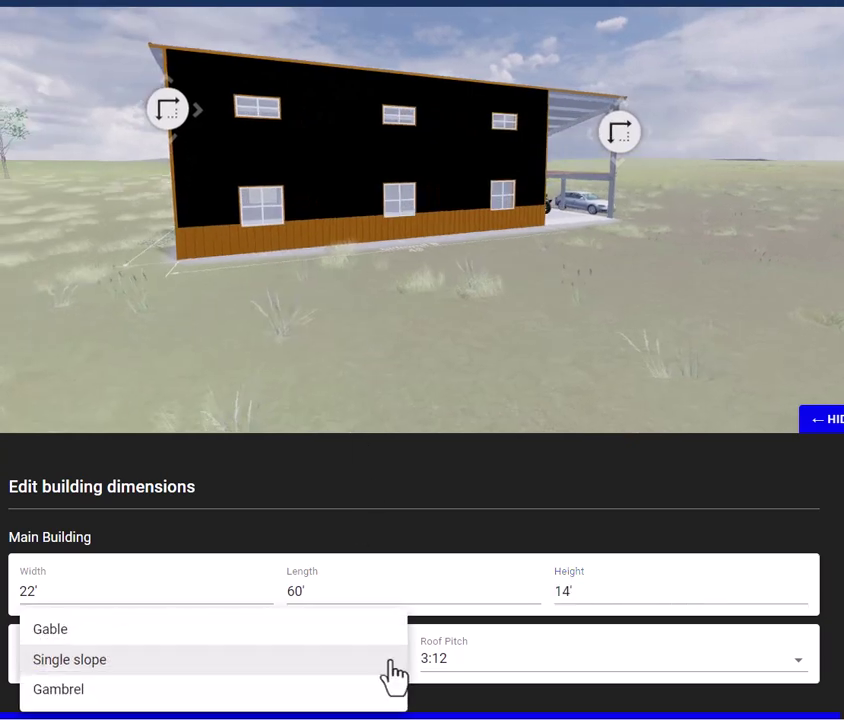
pyautogui.click(60, 632)
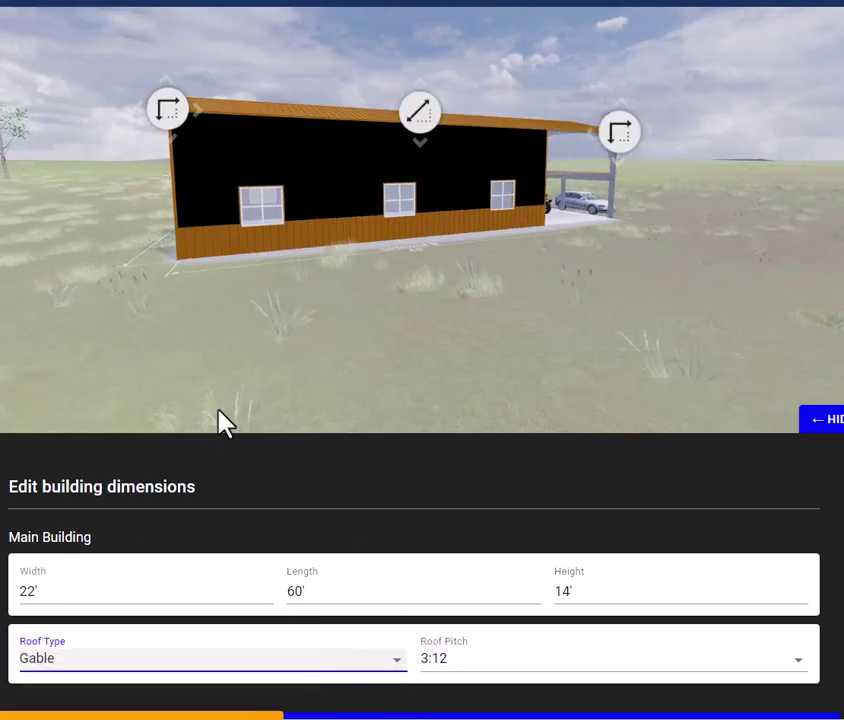
pyautogui.moveTo(222, 376); pyautogui.dragTo(197, 384)
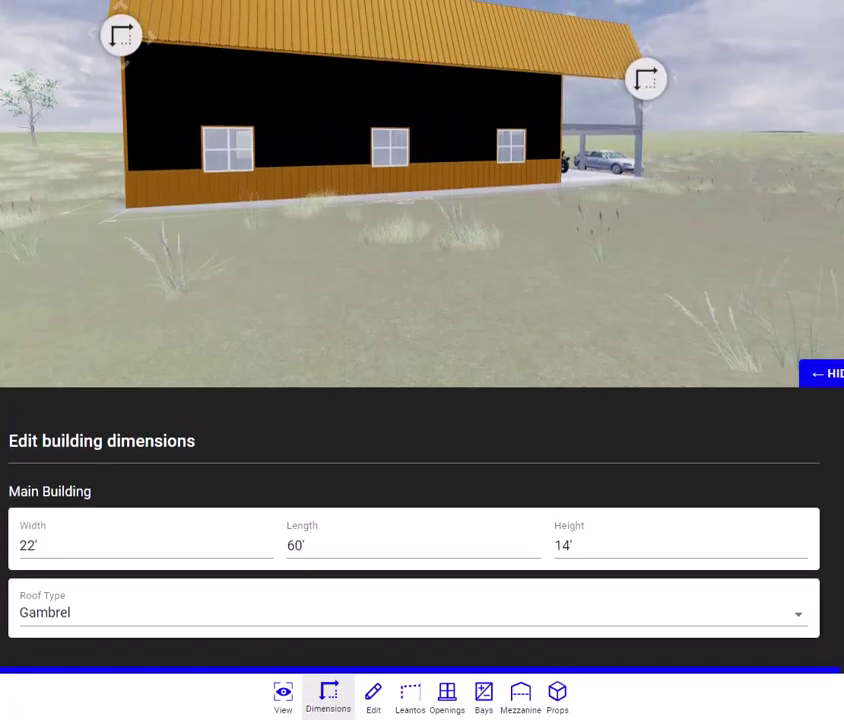
pyautogui.scroll(1, 422, 360)
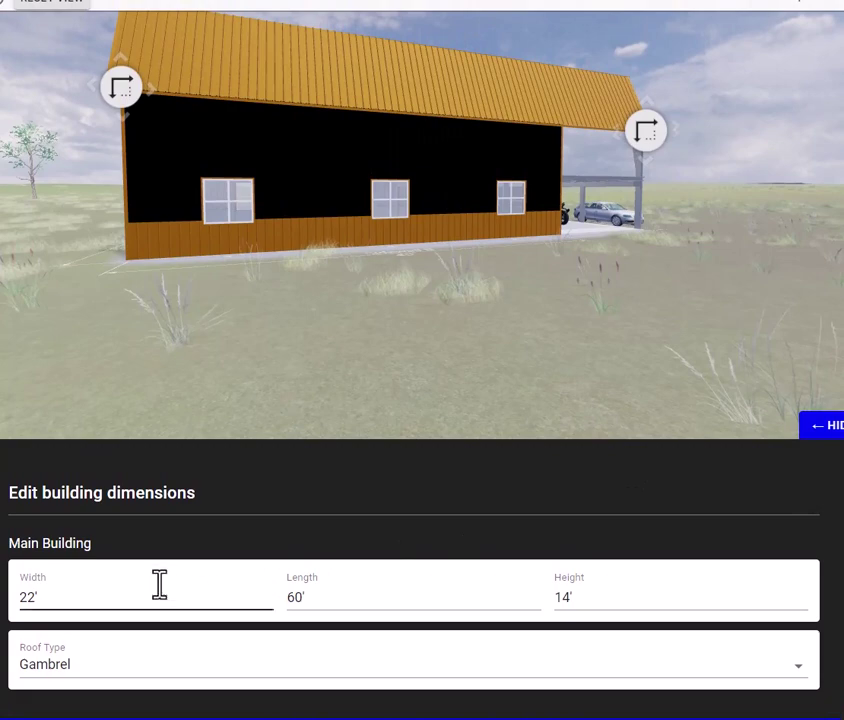
pyautogui.moveTo(188, 369); pyautogui.dragTo(555, 388)
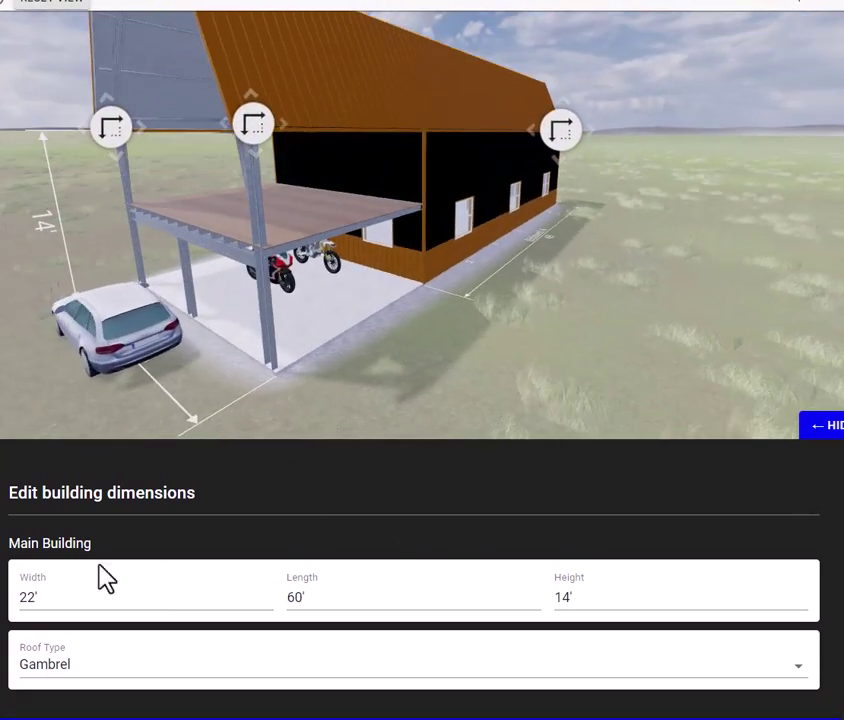
pyautogui.click(48, 686)
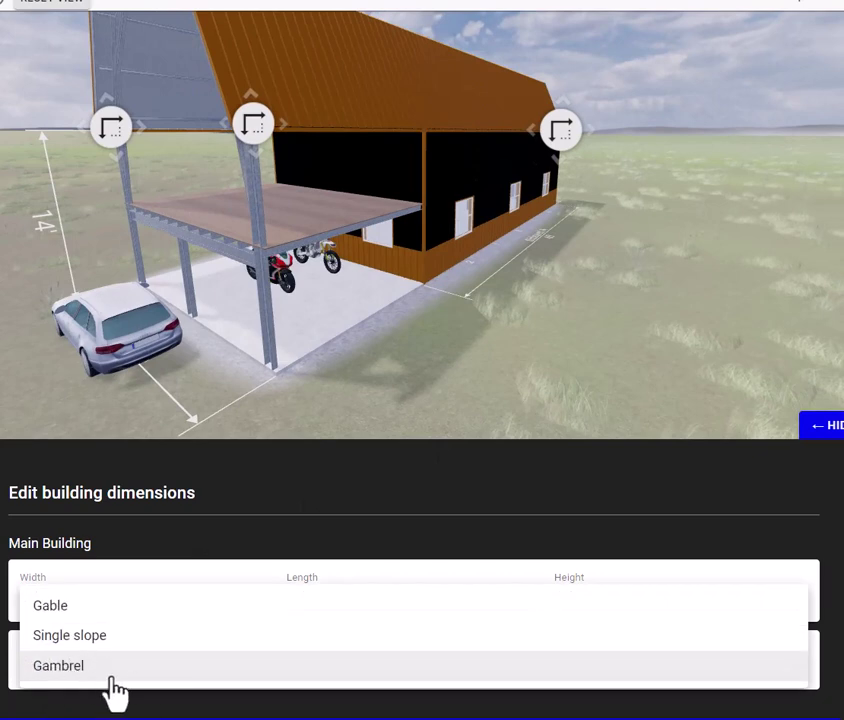
pyautogui.click(103, 640)
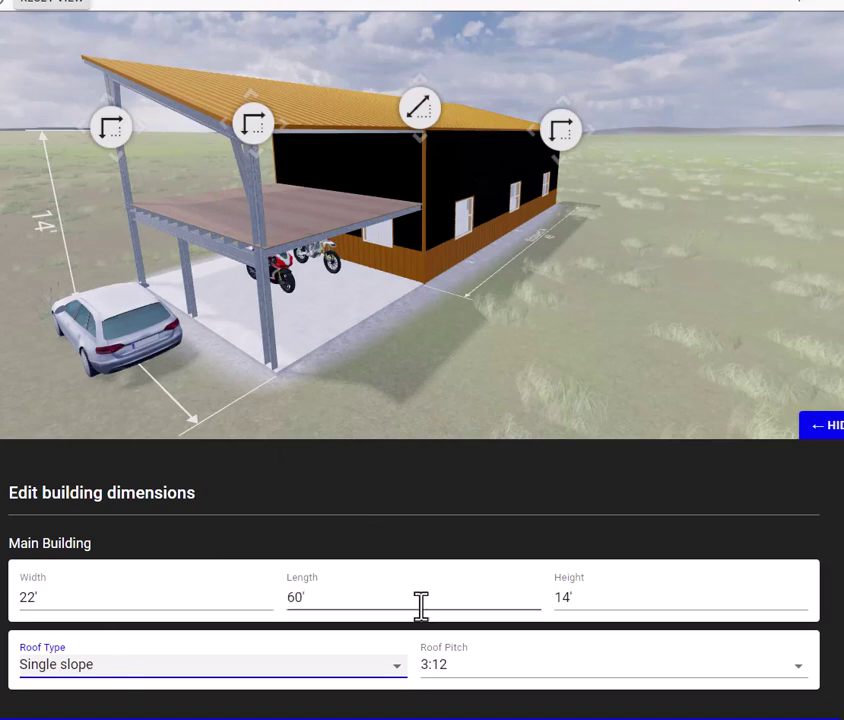
# Review the available roof pitch options for the single slope roof without changing the pitch
pyautogui.moveTo(524, 367); pyautogui.dragTo(660, 370)
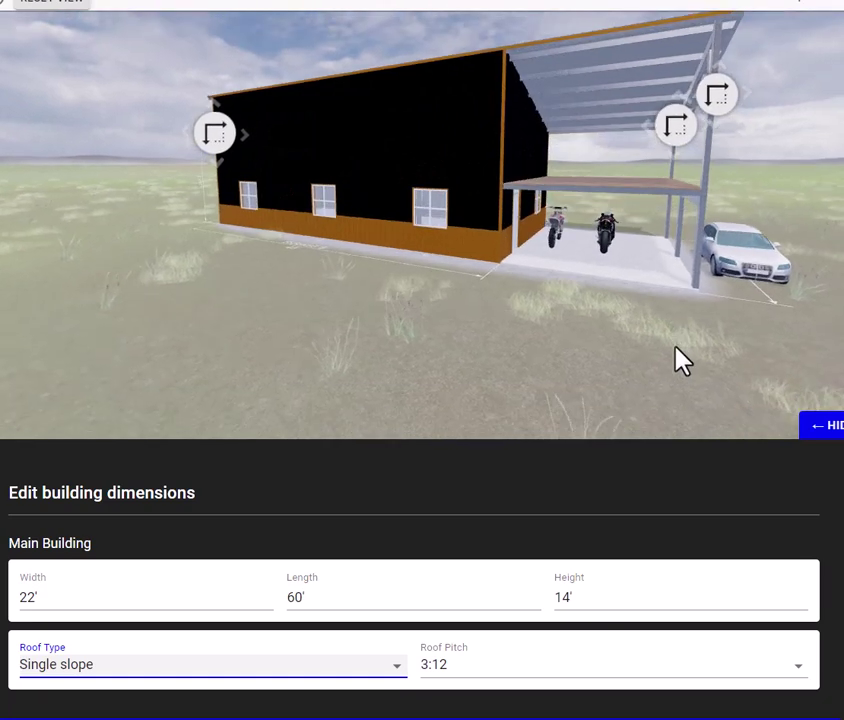
pyautogui.scroll(-1, 656, 701)
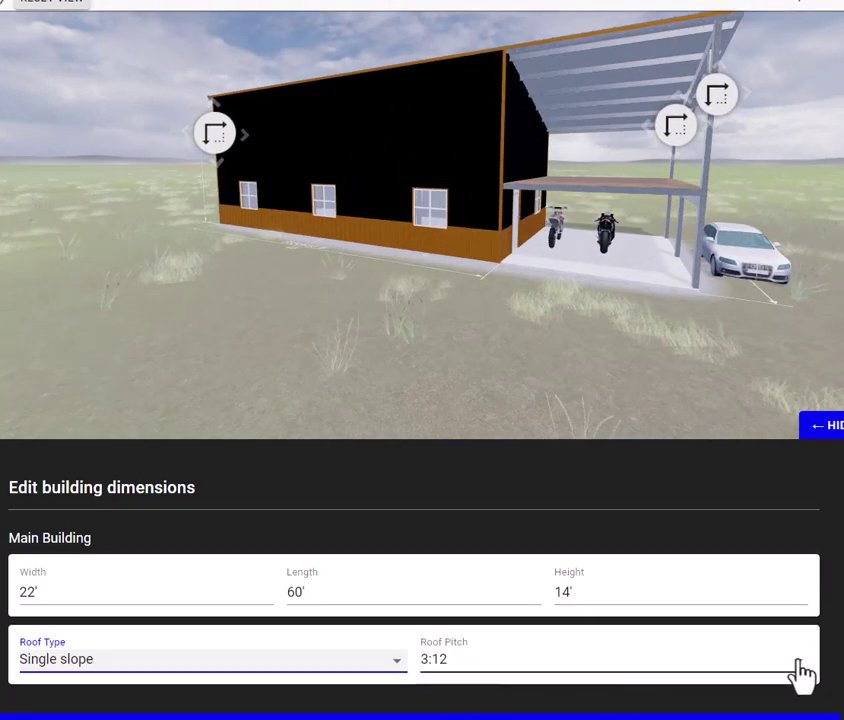
pyautogui.click(798, 662)
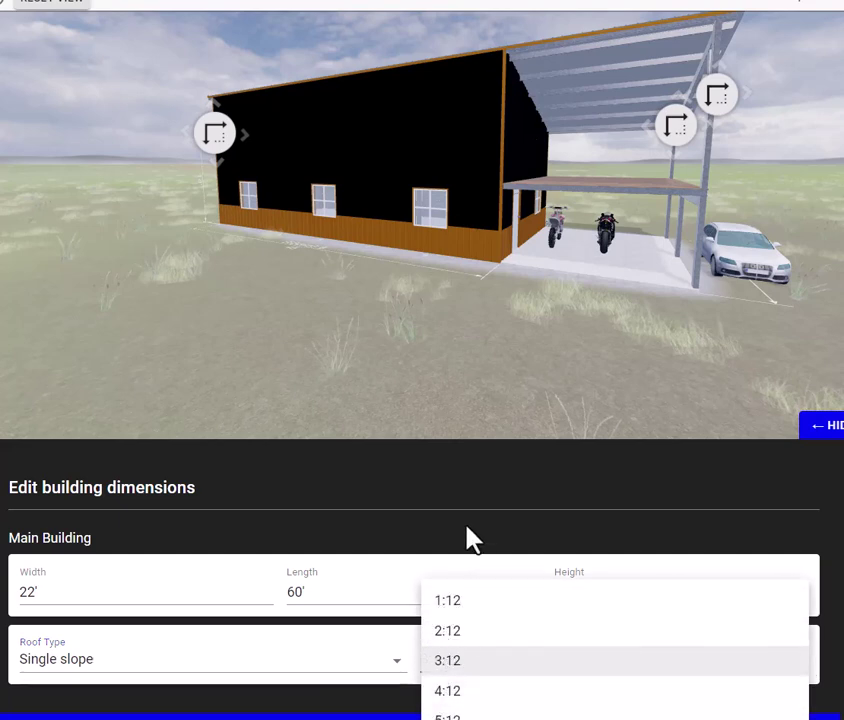
pyautogui.click(305, 478)
pyautogui.scroll(-1, 305, 478)
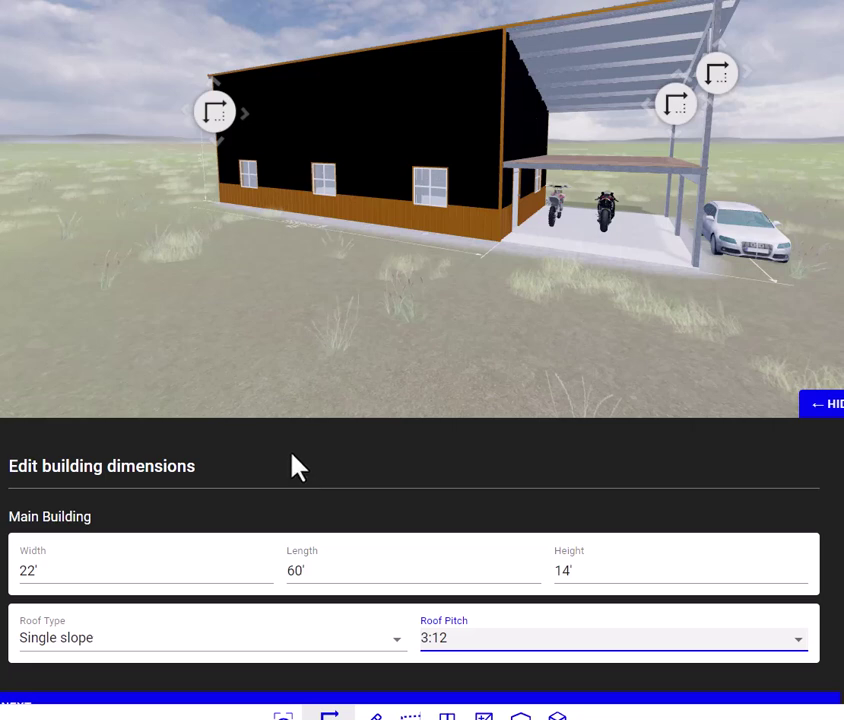
# Go on to the building's edit settings, dismiss the help dialog and set the wainscot height to 4'
pyautogui.scroll(-1, 420, 600)
pyautogui.click(283, 687)
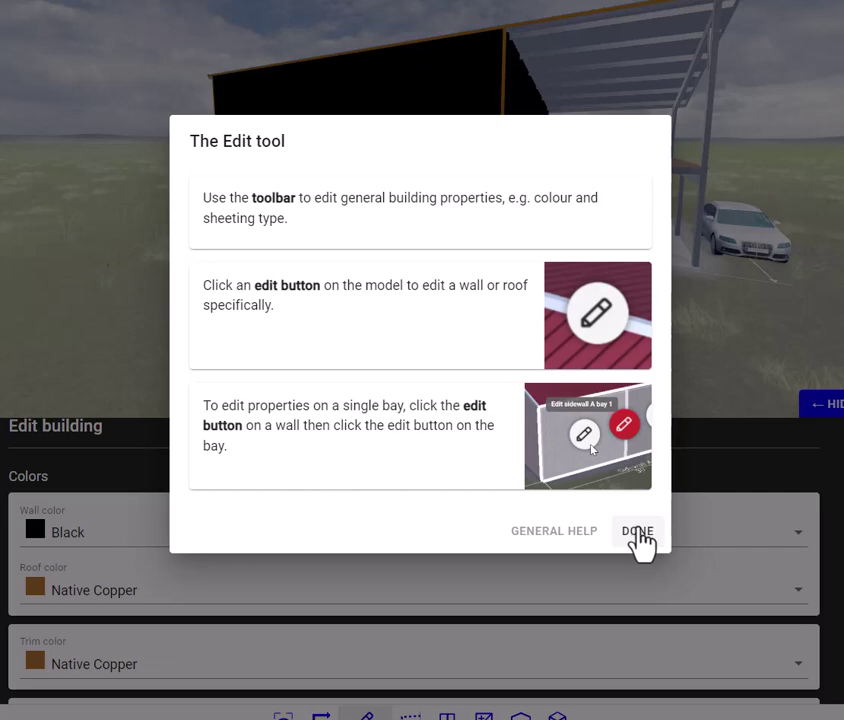
pyautogui.click(637, 531)
pyautogui.scroll(-5, 678, 570)
pyautogui.moveTo(340, 322); pyautogui.dragTo(415, 352)
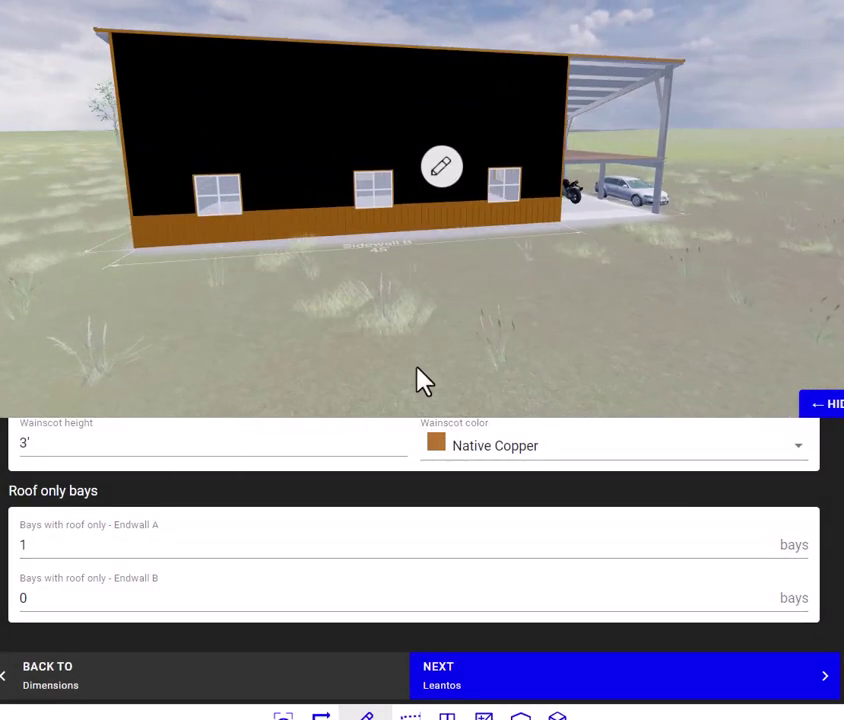
pyautogui.click(26, 444)
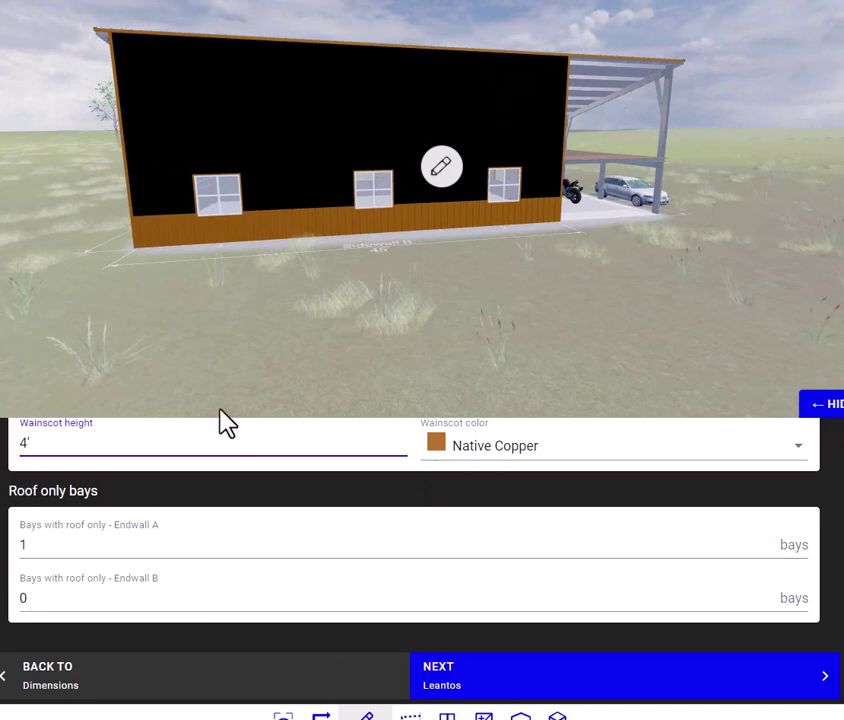
pyautogui.click(203, 505)
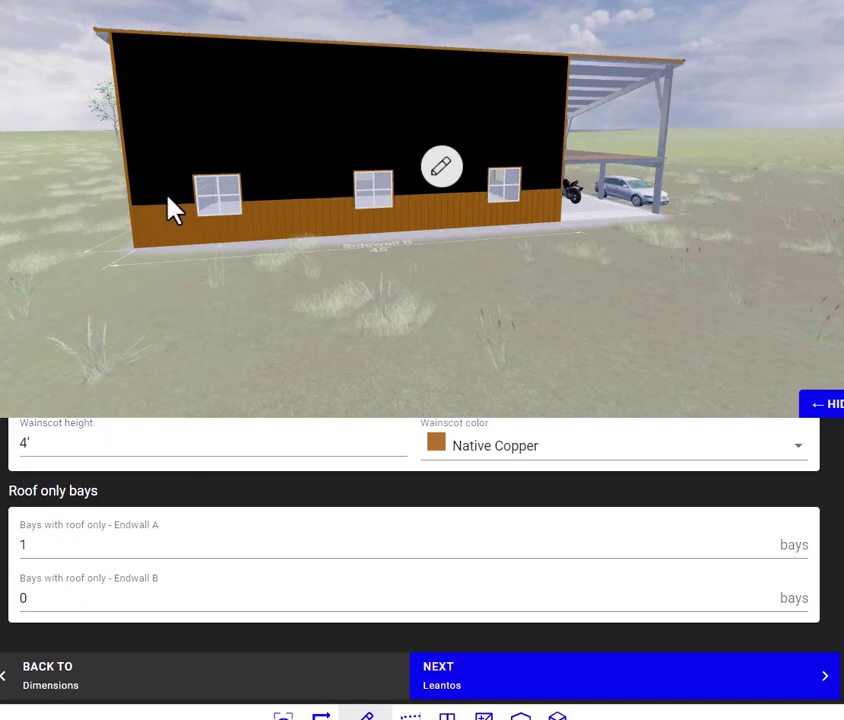
# Try Galvalume as the wainscot color and return it to Native Copper
pyautogui.click(446, 456)
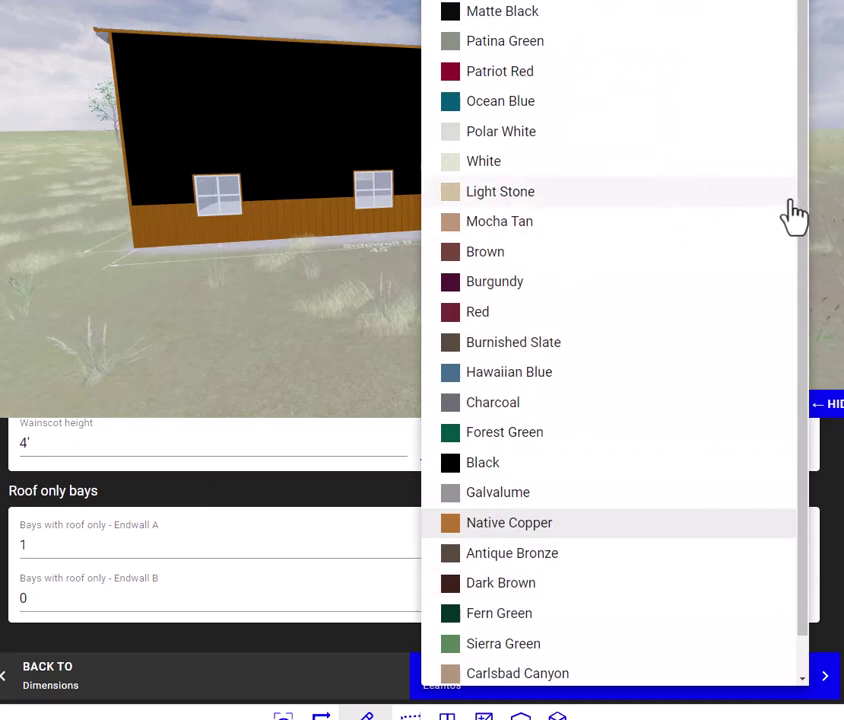
pyautogui.scroll(-1, 808, 295)
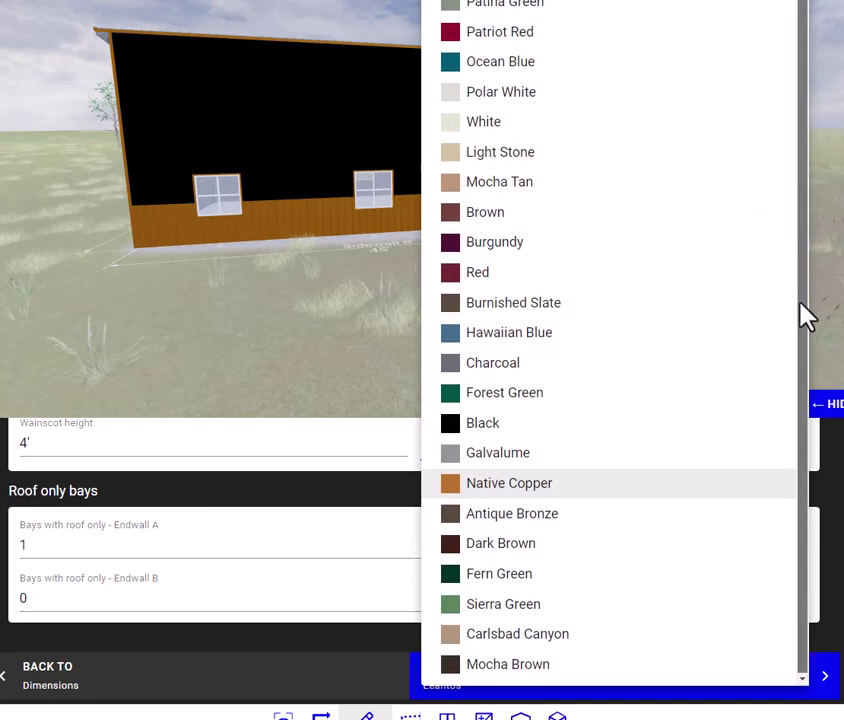
pyautogui.scroll(1, 795, 220)
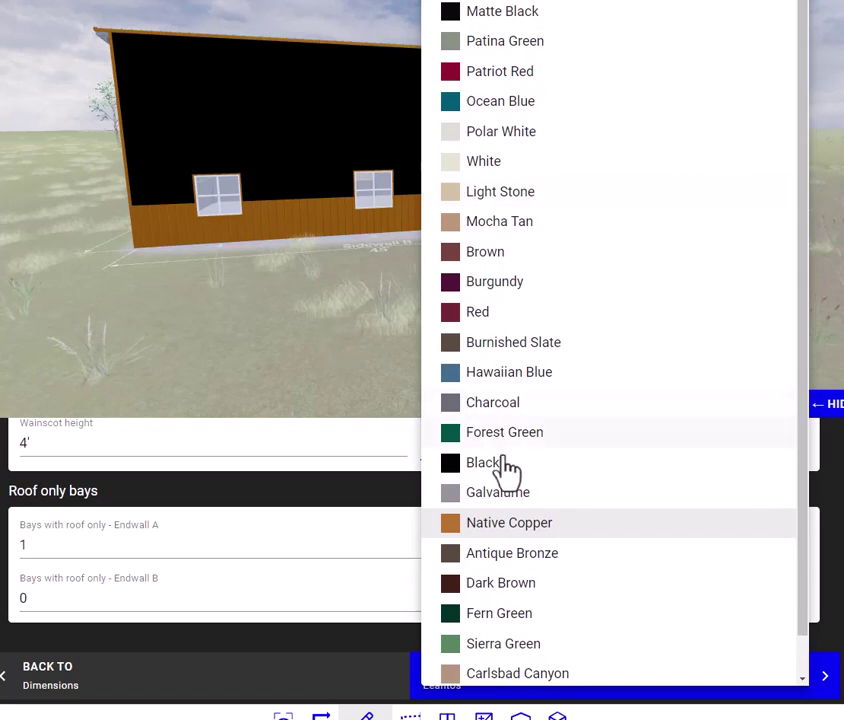
pyautogui.click(503, 494)
pyautogui.moveTo(453, 315); pyautogui.dragTo(405, 311)
pyautogui.click(439, 452)
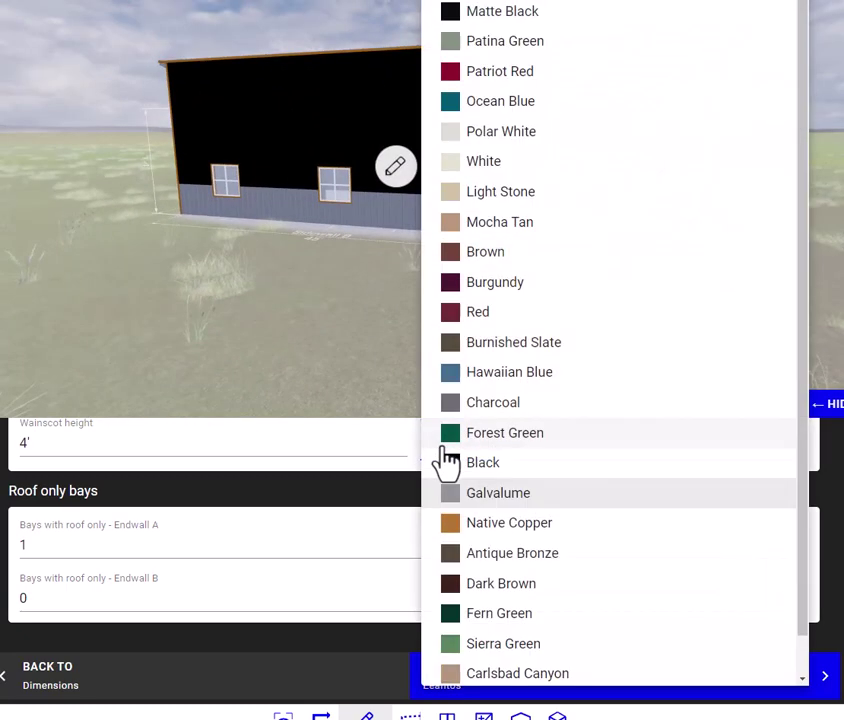
pyautogui.click(503, 524)
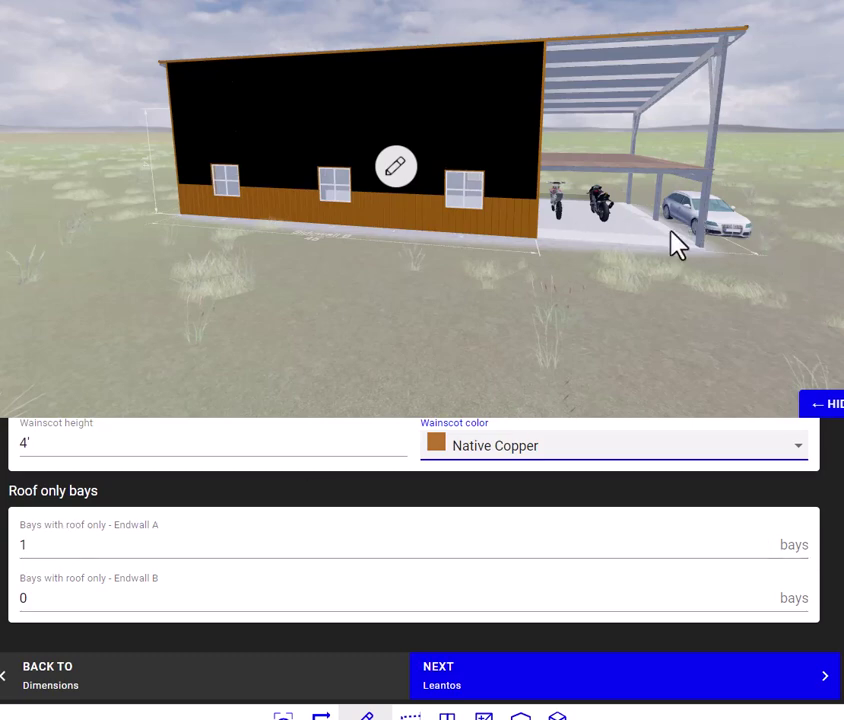
# Inspect the open end of the building against the Endwall A roof-only bays setting, go on to the Leantos settings and dismiss the help dialog
pyautogui.moveTo(595, 318)
pyautogui.mouseDown()
pyautogui.moveTo(552, 333)
pyautogui.moveTo(345, 320)
pyautogui.moveTo(605, 320)
pyautogui.mouseUp()
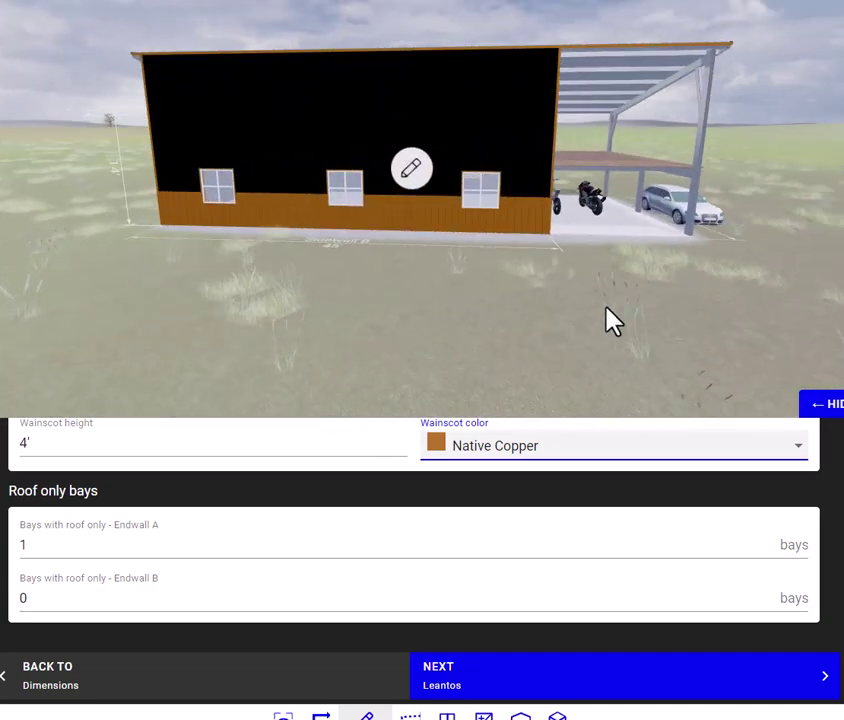
pyautogui.doubleClick(22, 545)
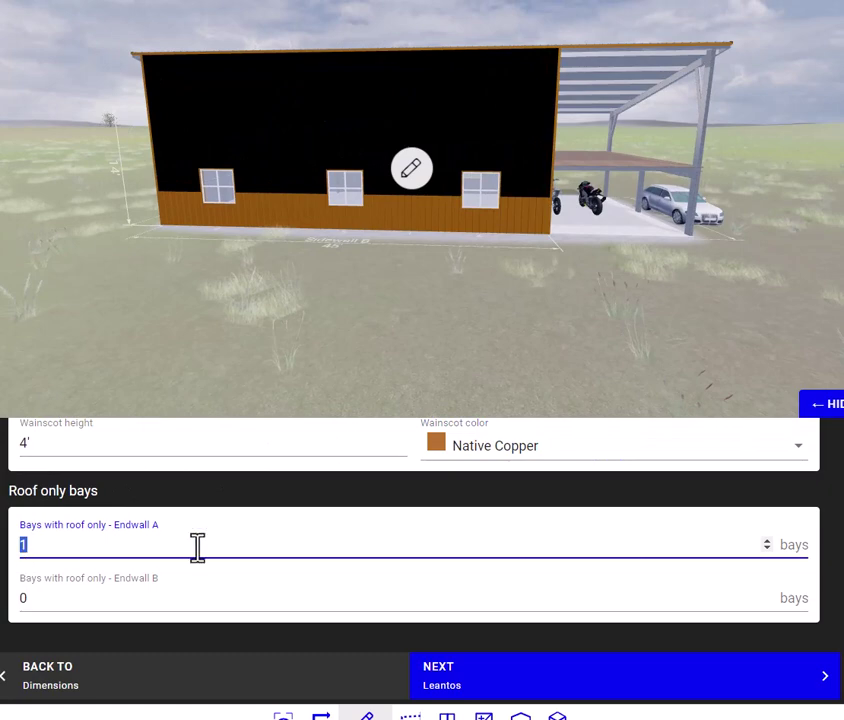
pyautogui.moveTo(558, 312); pyautogui.dragTo(364, 296)
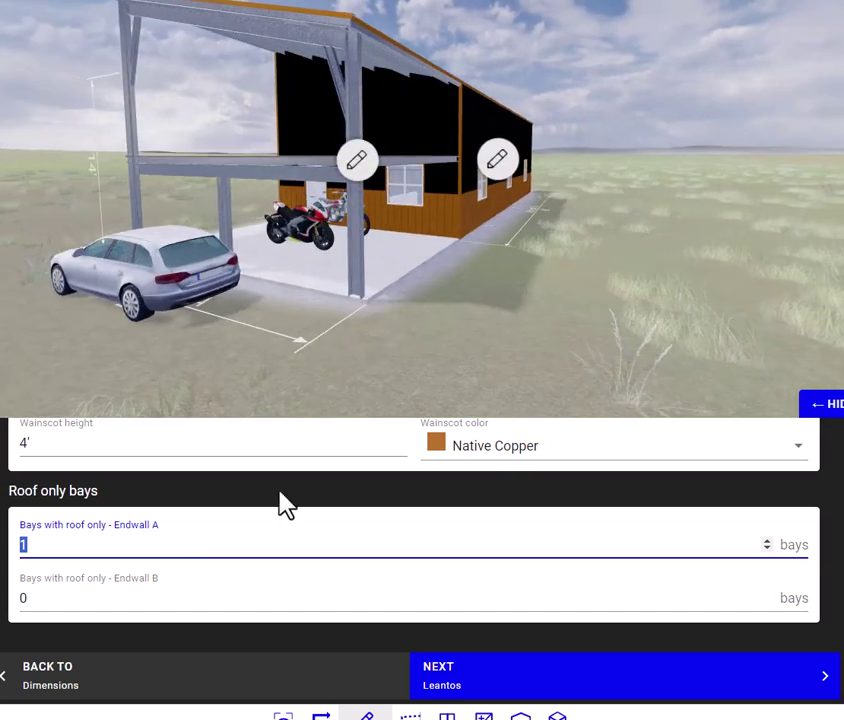
pyautogui.click(300, 514)
pyautogui.click(514, 684)
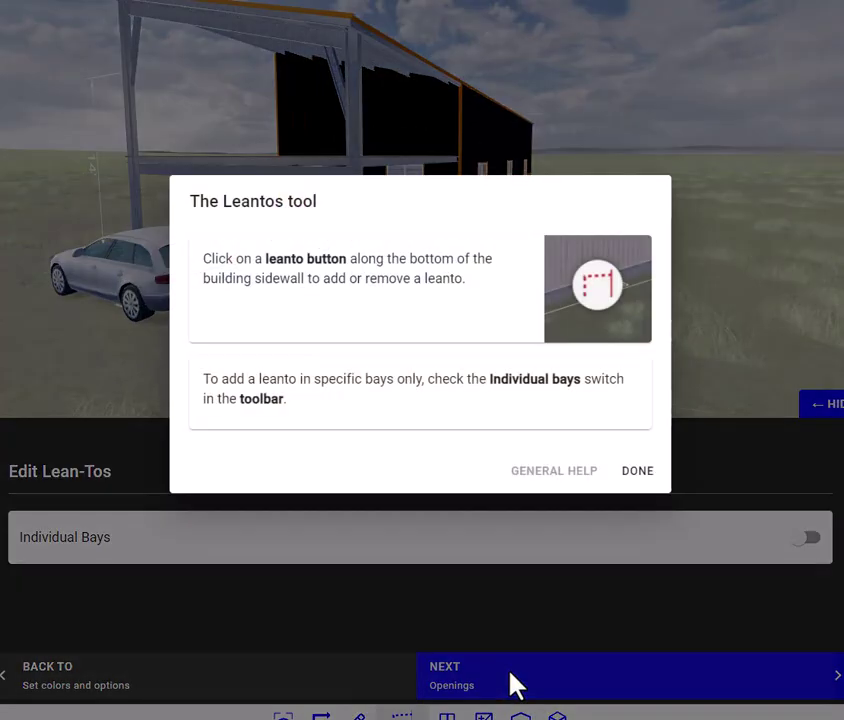
pyautogui.click(638, 472)
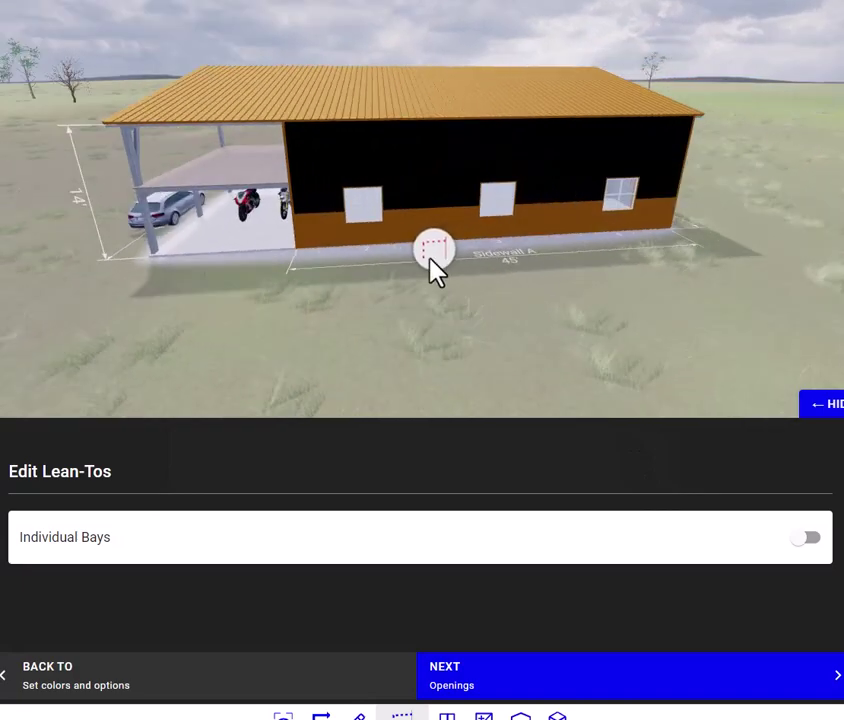
# Try a lean-to along Sidewall A, try one along Sidewall B instead, and remove it again
pyautogui.click(432, 256)
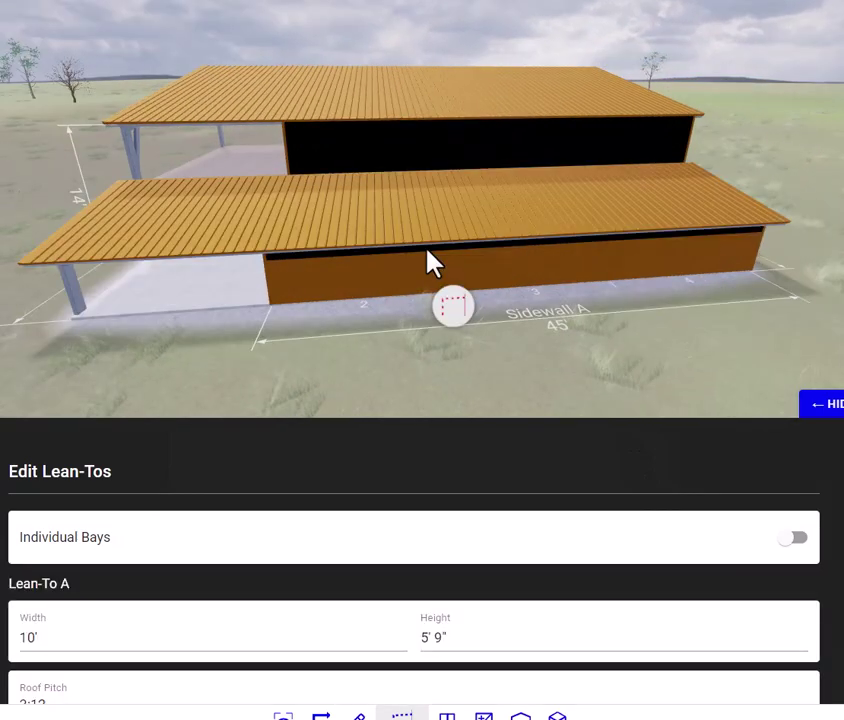
pyautogui.moveTo(418, 367); pyautogui.dragTo(460, 345)
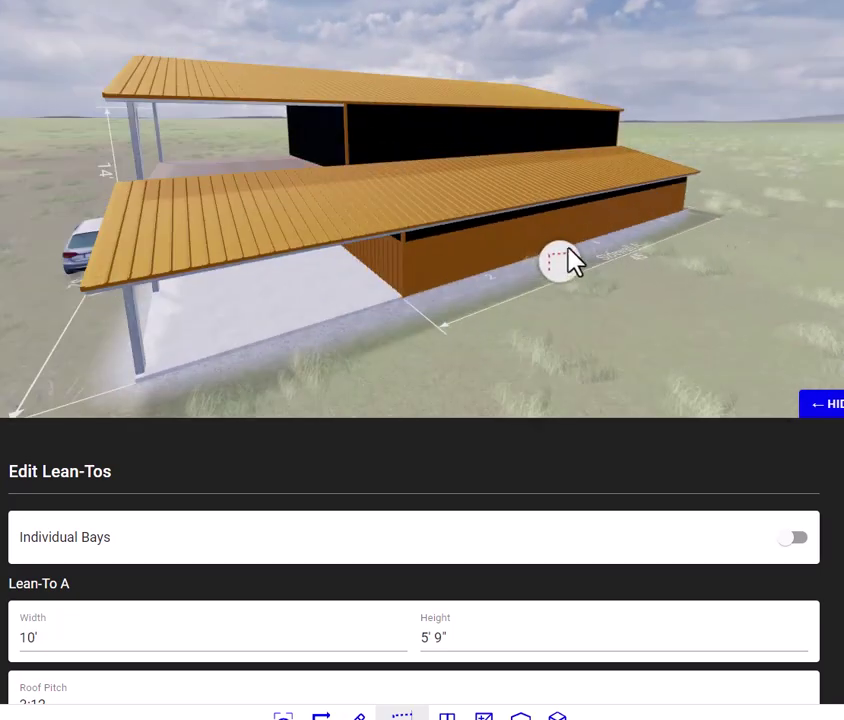
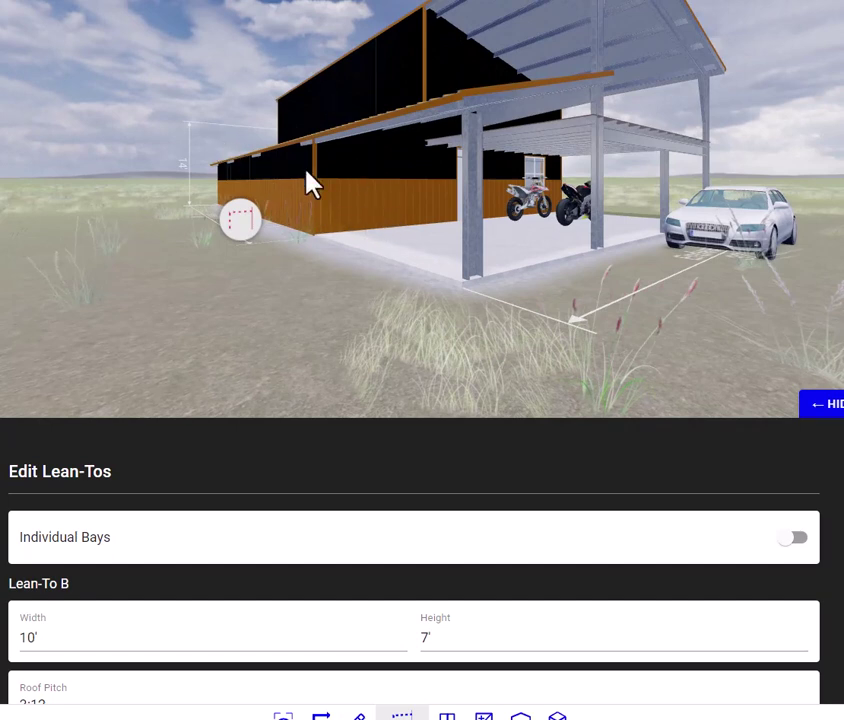
pyautogui.click(240, 222)
pyautogui.moveTo(638, 352); pyautogui.dragTo(503, 341)
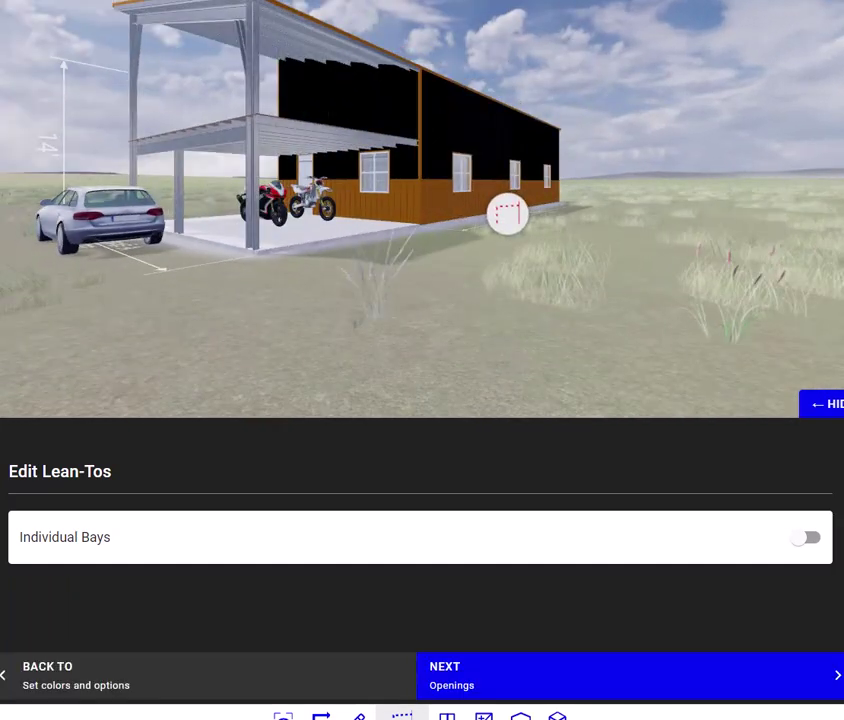
# Go on to the Openings settings, dismiss the help dialog and choose Window as the type of the new opening
pyautogui.scroll(-3, 422, 400)
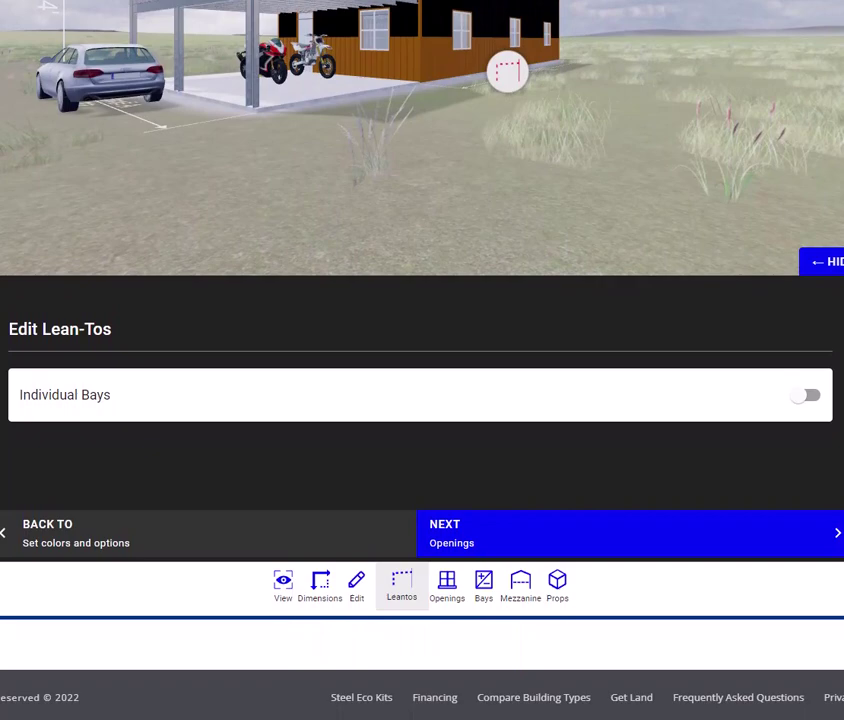
pyautogui.click(600, 544)
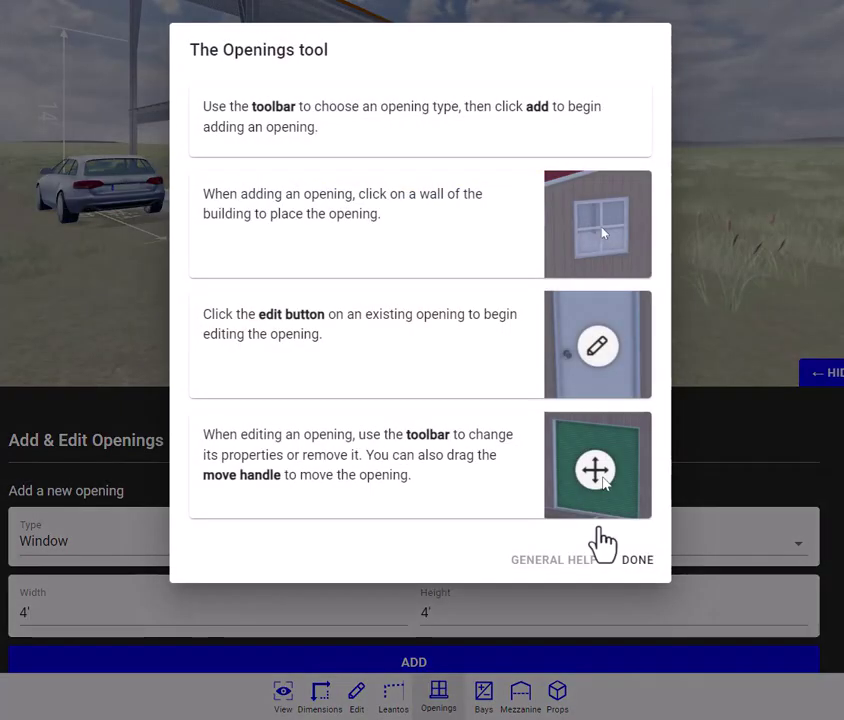
pyautogui.click(640, 560)
pyautogui.scroll(-2, 622, 562)
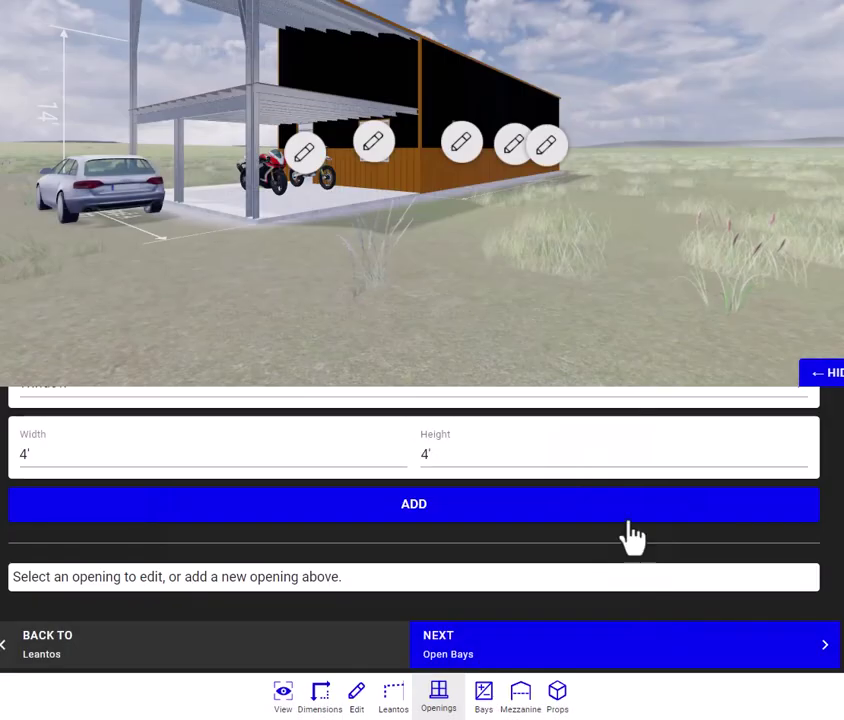
pyautogui.scroll(1, 731, 494)
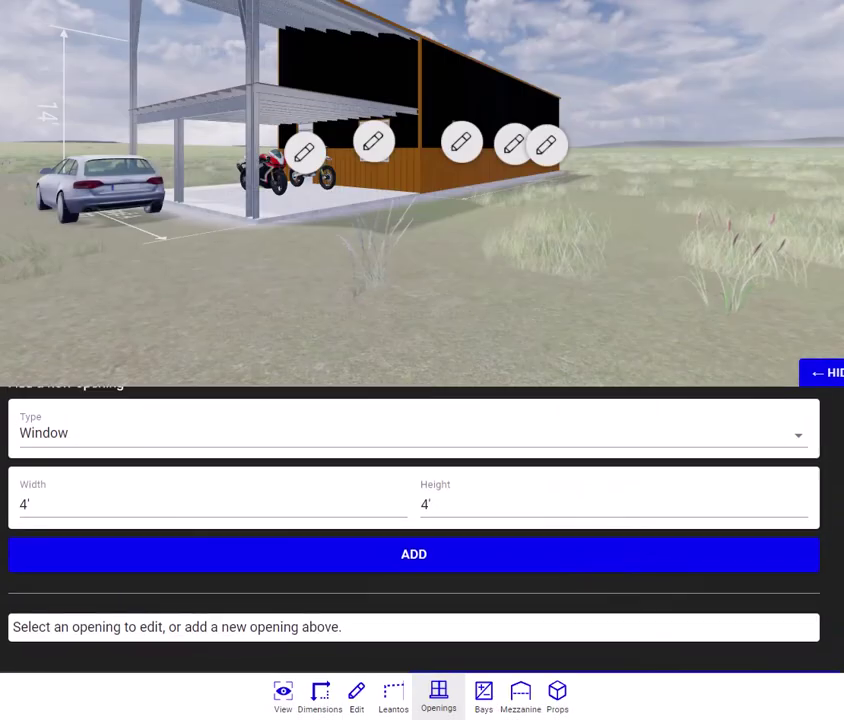
pyautogui.click(57, 447)
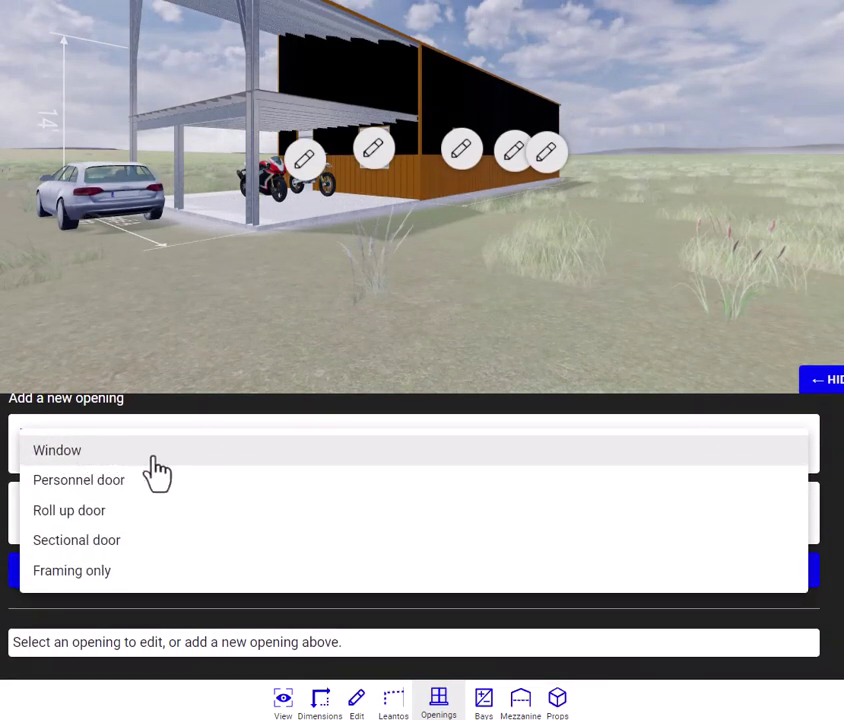
pyautogui.click(58, 452)
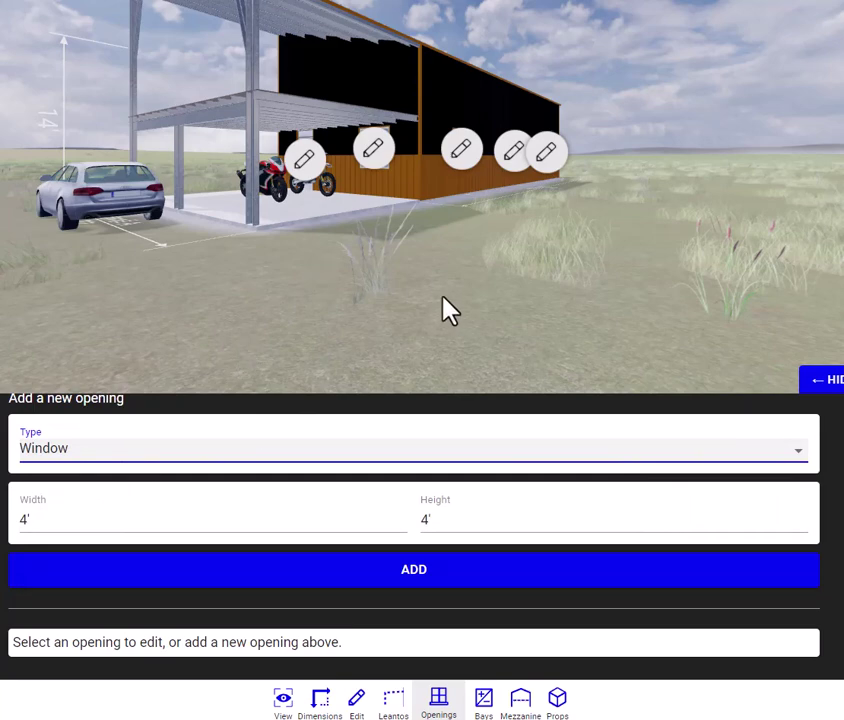
# Add three 4' by 4' windows in an upper row on Sidewall B, one above each existing lower window
pyautogui.moveTo(420, 330); pyautogui.dragTo(458, 343)
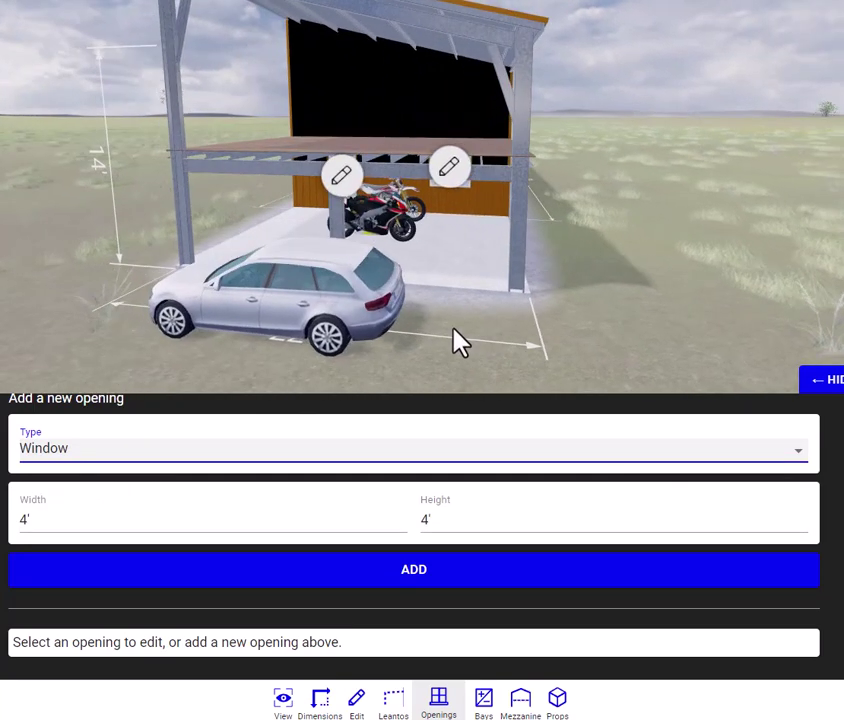
pyautogui.moveTo(370, 360); pyautogui.dragTo(578, 366)
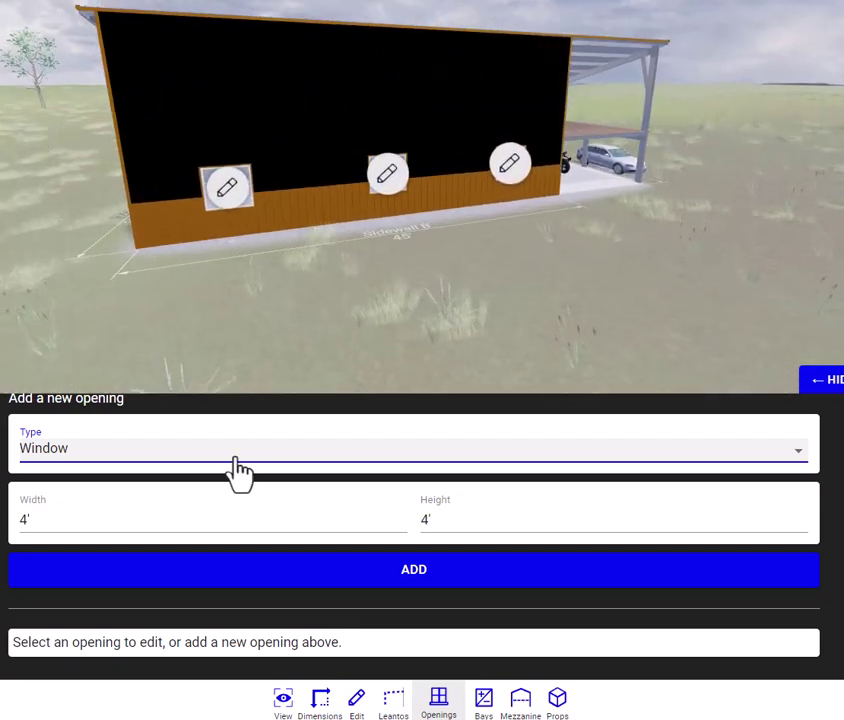
pyautogui.click(370, 575)
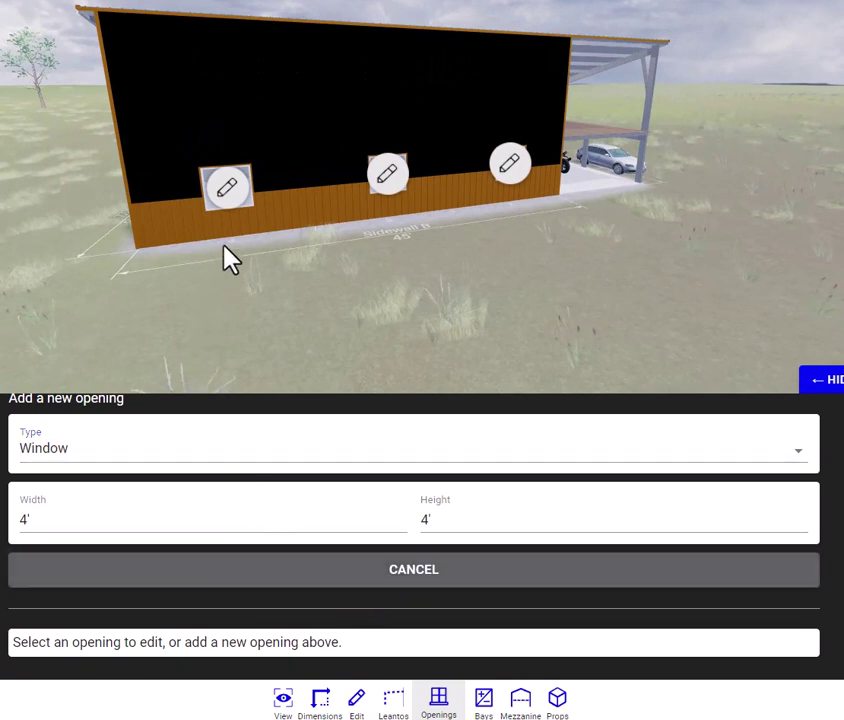
pyautogui.click(215, 149)
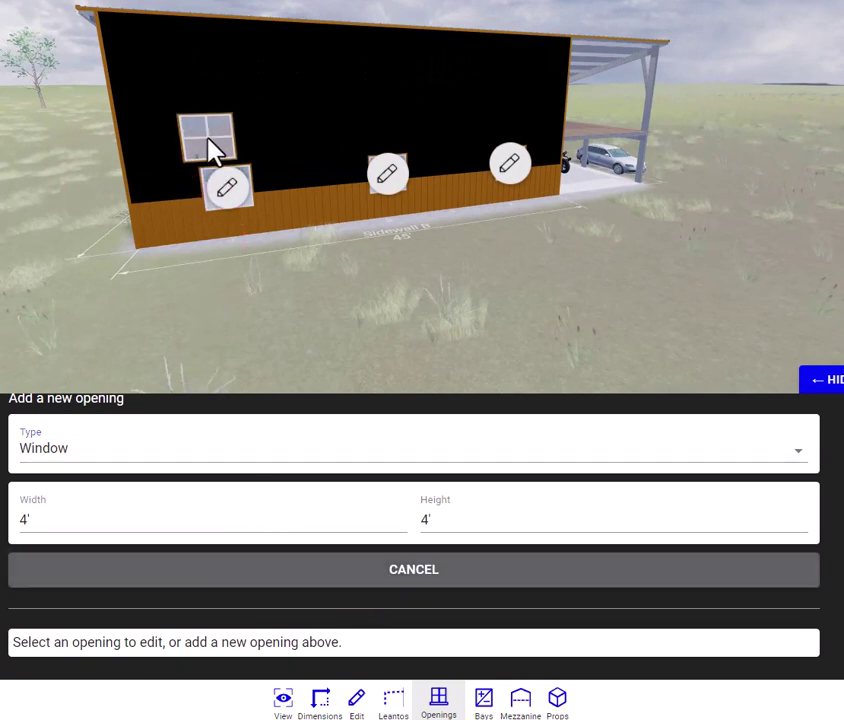
pyautogui.moveTo(208, 142); pyautogui.dragTo(211, 83)
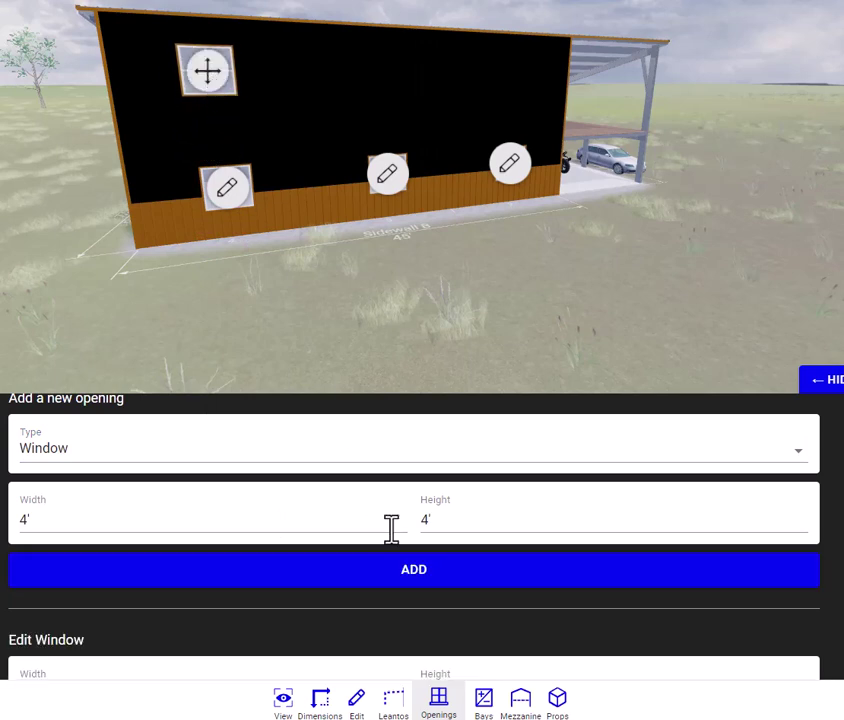
pyautogui.click(414, 571)
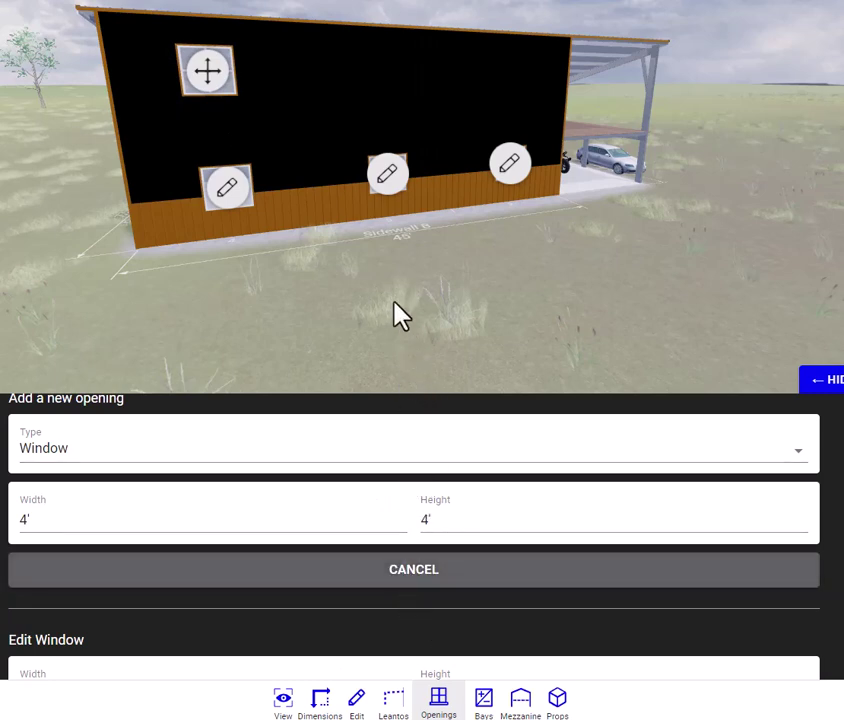
pyautogui.moveTo(389, 203); pyautogui.dragTo(375, 78)
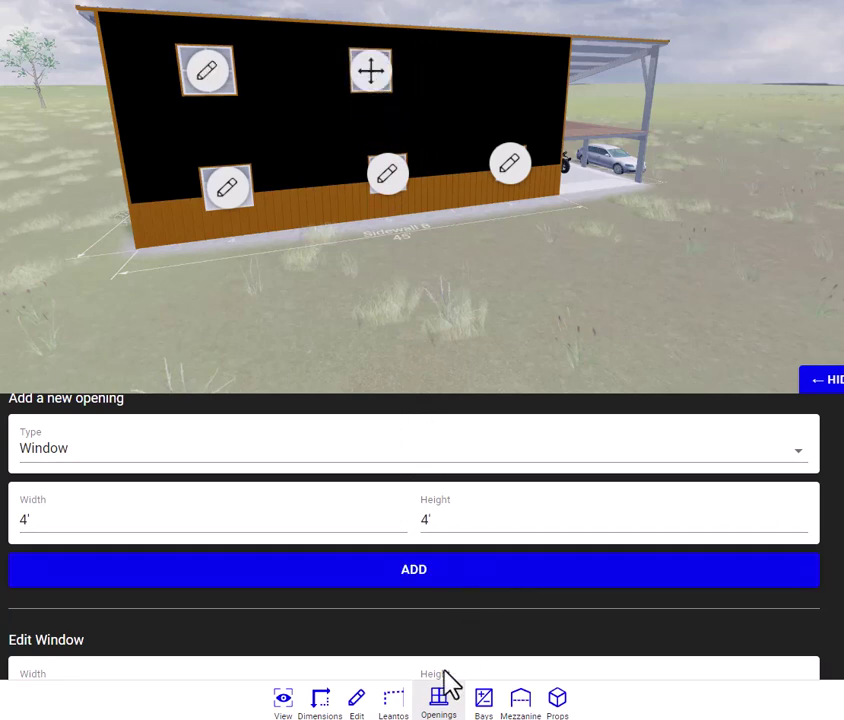
pyautogui.click(367, 574)
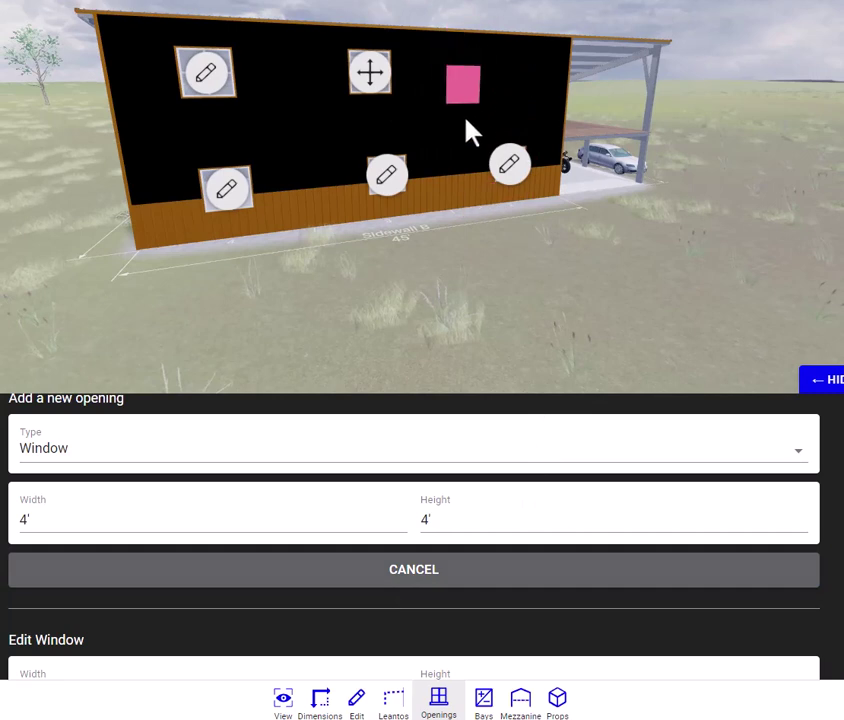
pyautogui.click(517, 92)
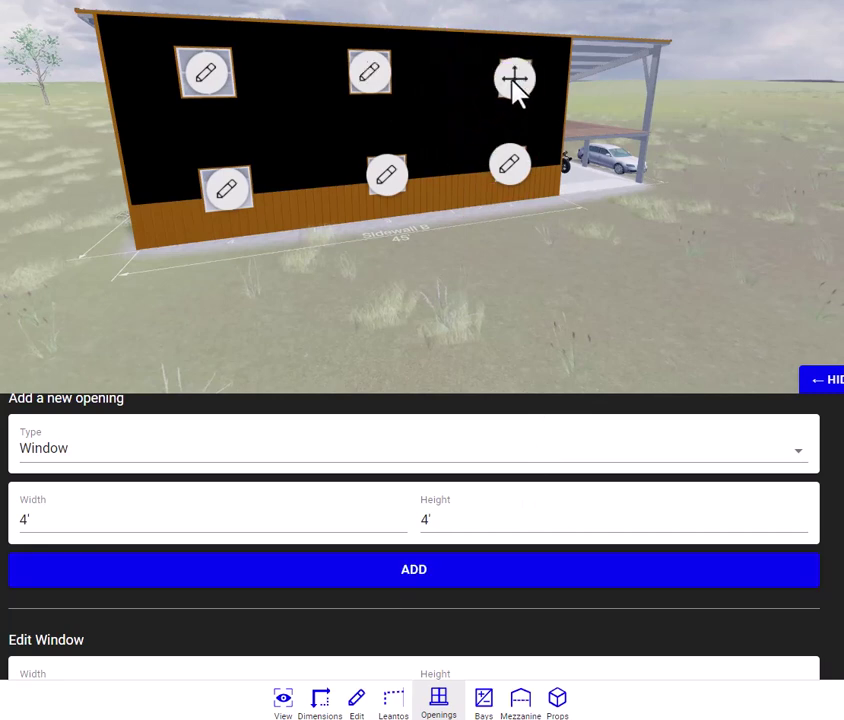
# Set the height off slab of the upper Sidewall B window nearest the open bay to 12' 8"
pyautogui.scroll(-3, 414, 540)
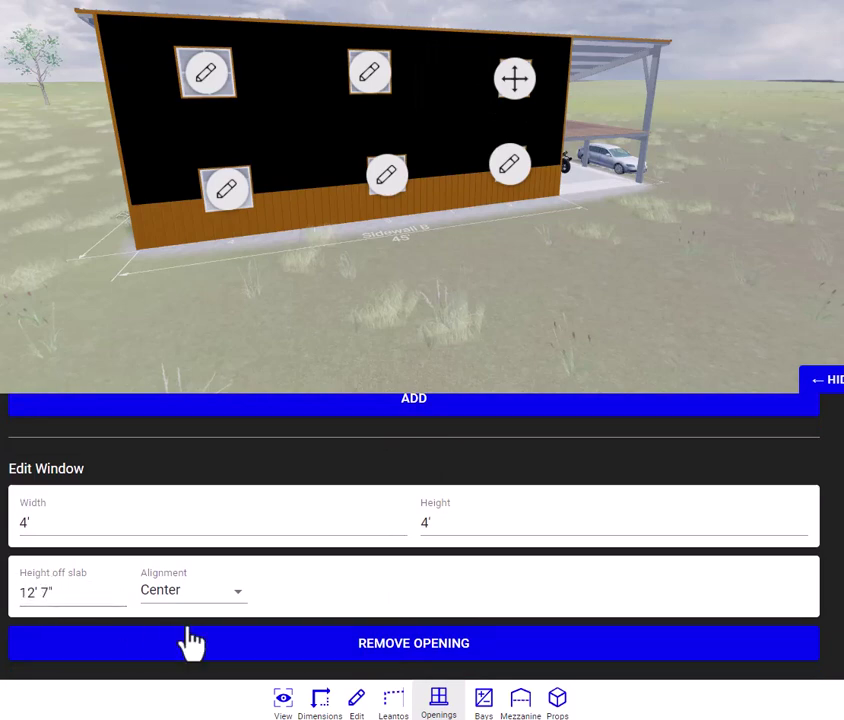
pyautogui.moveTo(470, 300); pyautogui.dragTo(465, 343)
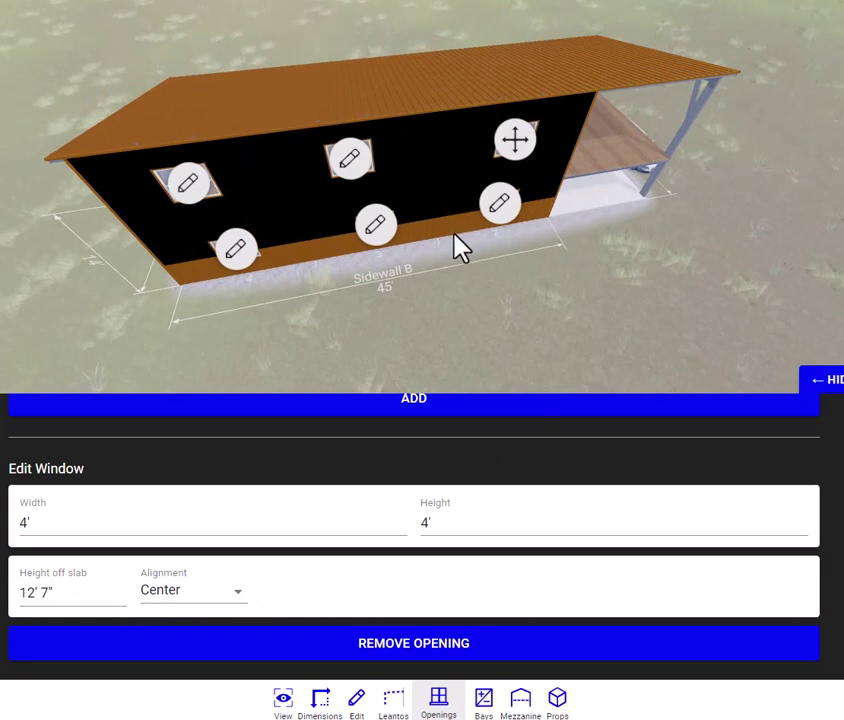
pyautogui.click(50, 597)
pyautogui.moveTo(47, 596); pyautogui.dragTo(247, 603)
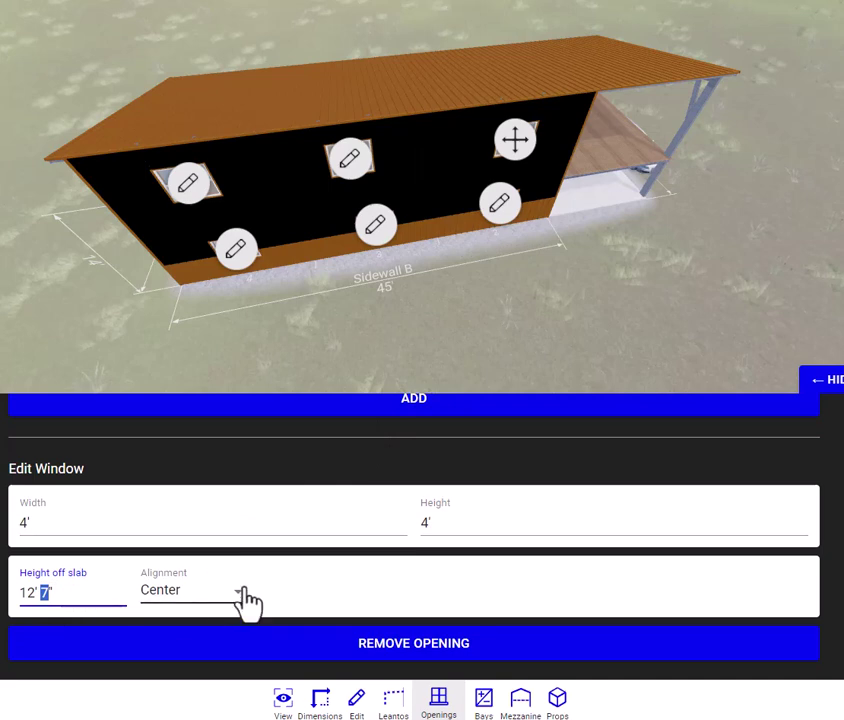
pyautogui.write('8"')
pyautogui.click(389, 468)
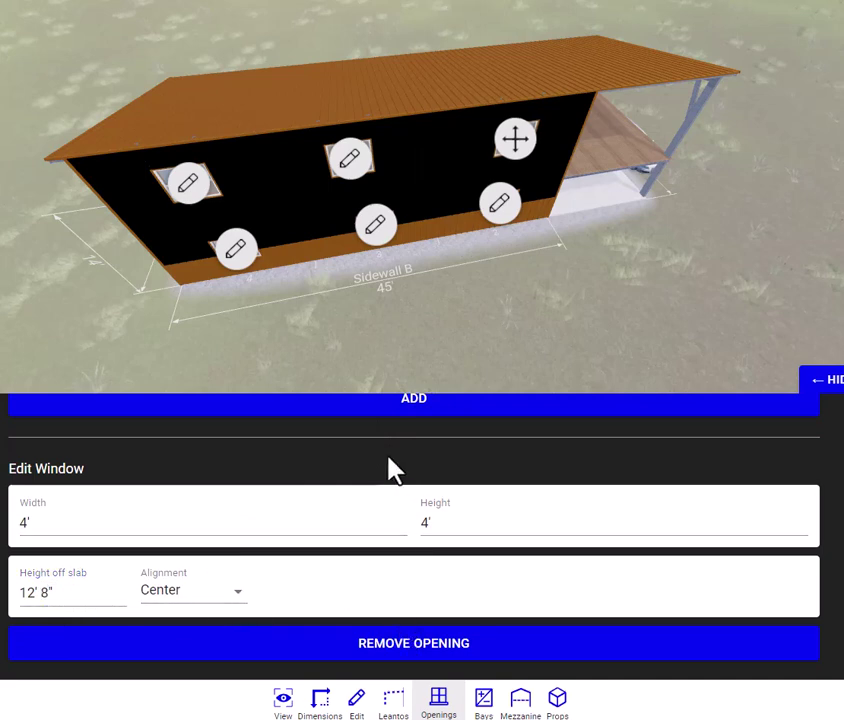
# Set the middle upper window on Sidewall B to Center alignment and its height off slab to 12' 8"
pyautogui.click(352, 162)
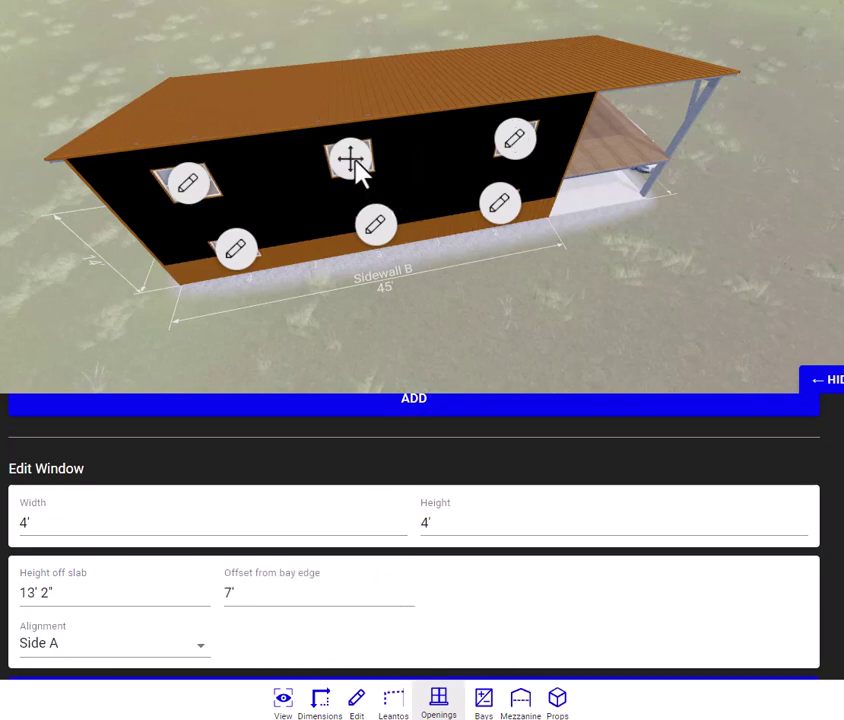
pyautogui.click(185, 652)
pyautogui.click(40, 706)
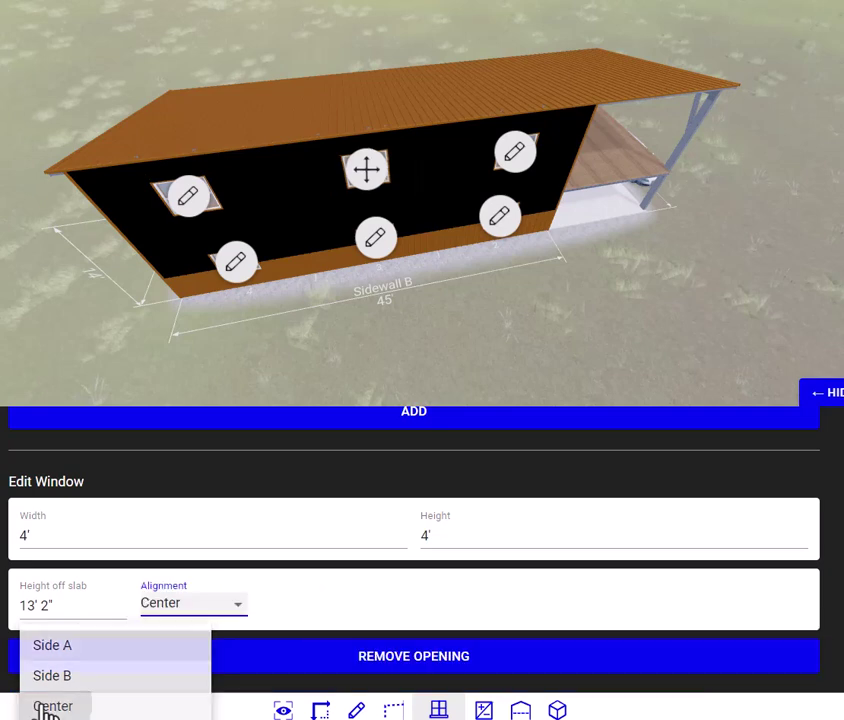
pyautogui.doubleClick(26, 605)
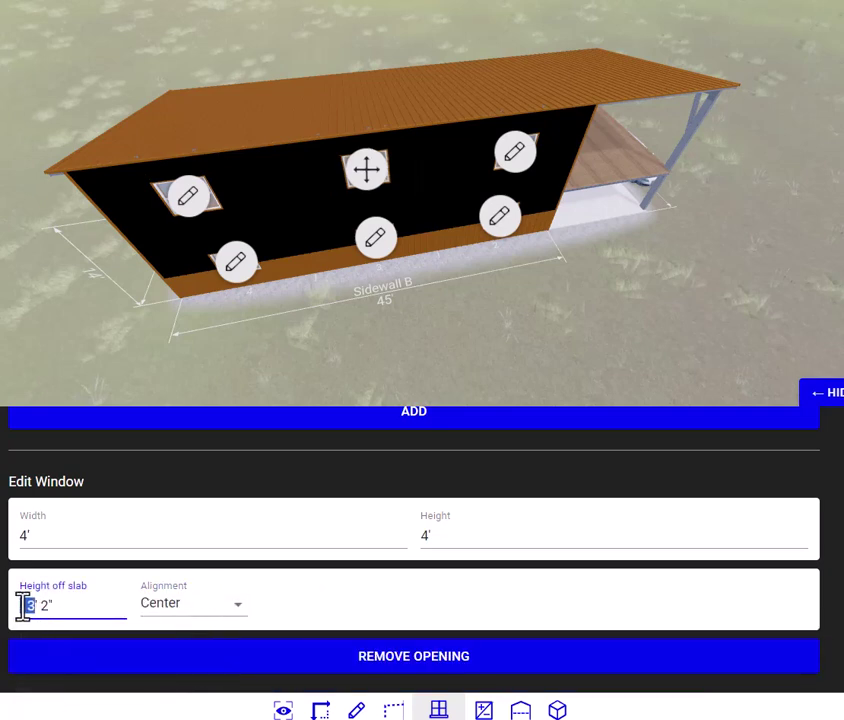
pyautogui.write('12')
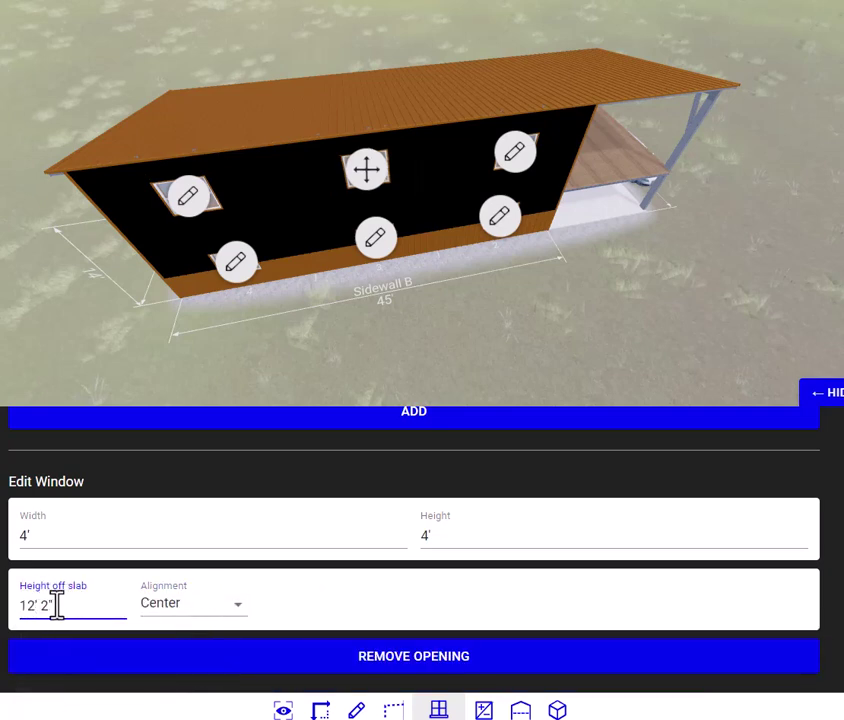
pyautogui.doubleClick(45, 605)
pyautogui.write('8')
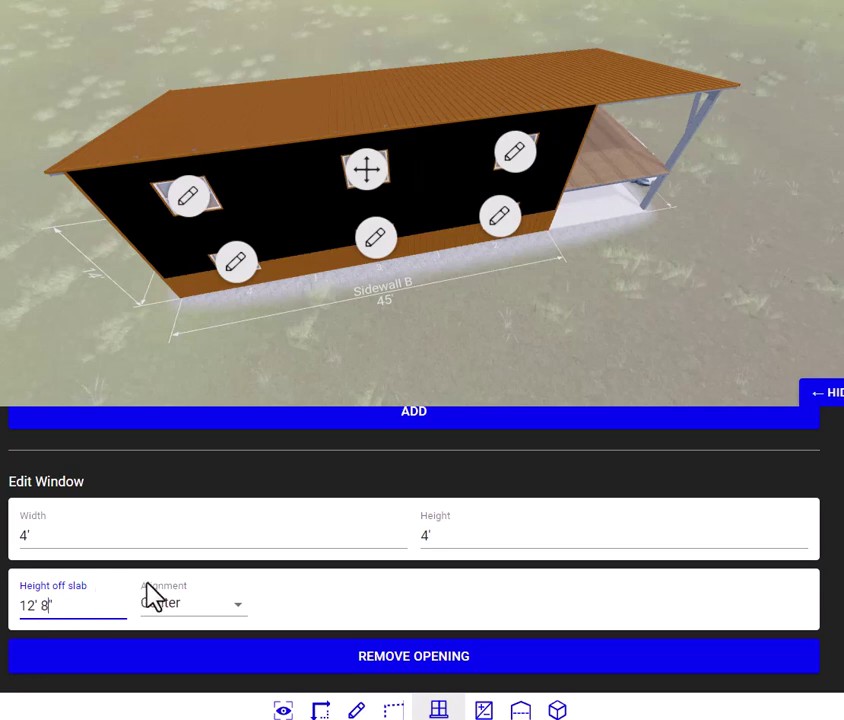
pyautogui.click(194, 486)
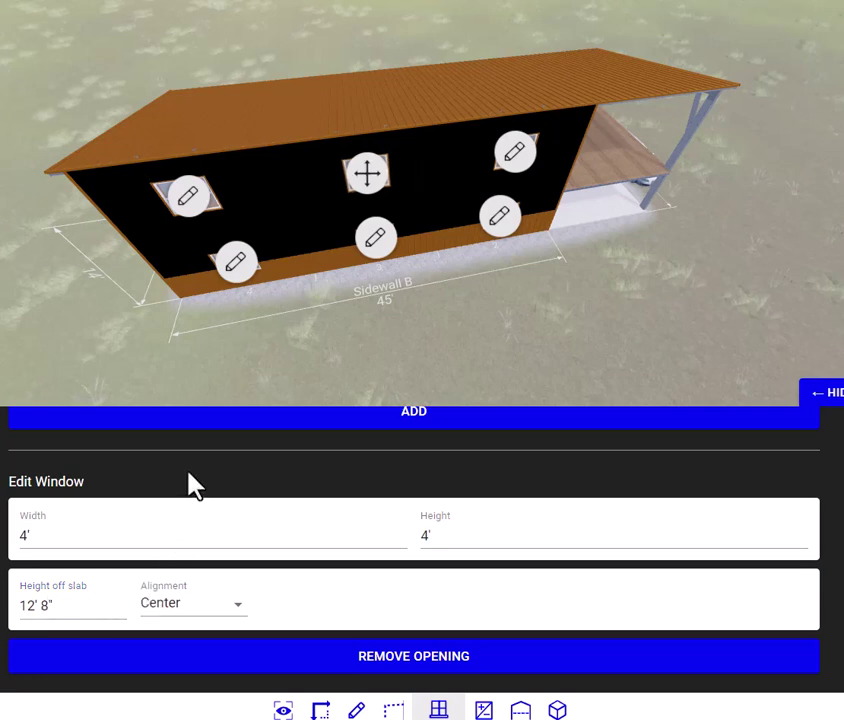
# Set the upper Sidewall B window farthest from the open bay to 12' 8" height off slab and Center alignment
pyautogui.click(190, 198)
pyautogui.click(38, 605)
pyautogui.press('BackSpace')
pyautogui.write('2')
pyautogui.moveTo(47, 605); pyautogui.dragTo(76, 606)
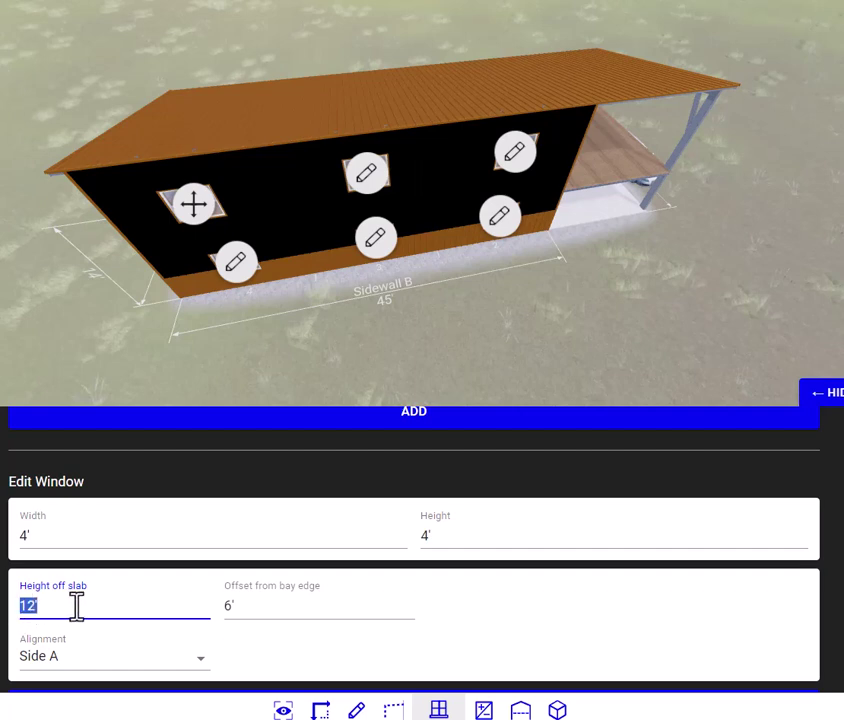
pyautogui.write("12' 8")
pyautogui.click(210, 490)
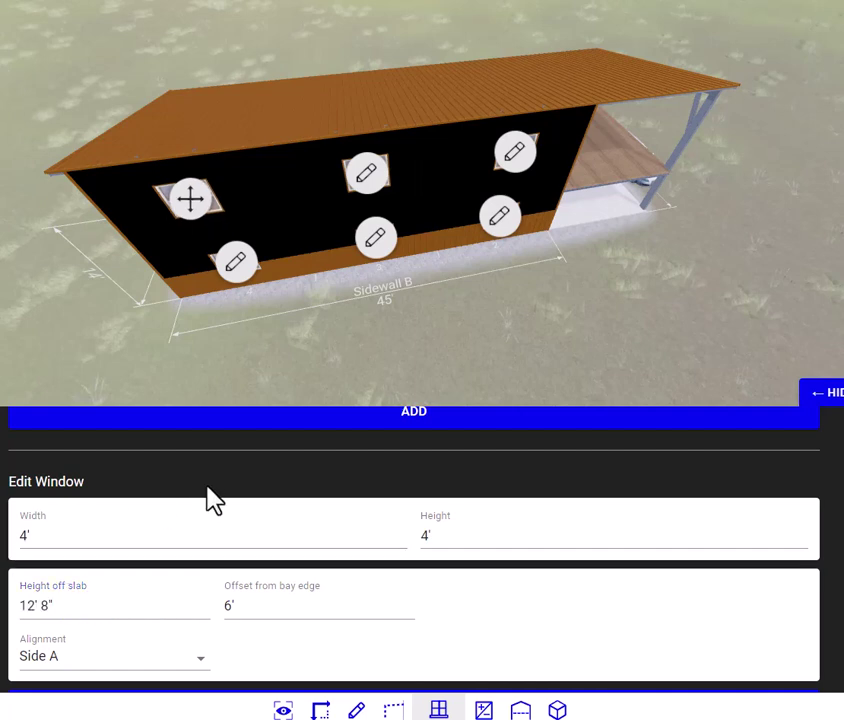
pyautogui.click(198, 670)
pyautogui.click(62, 708)
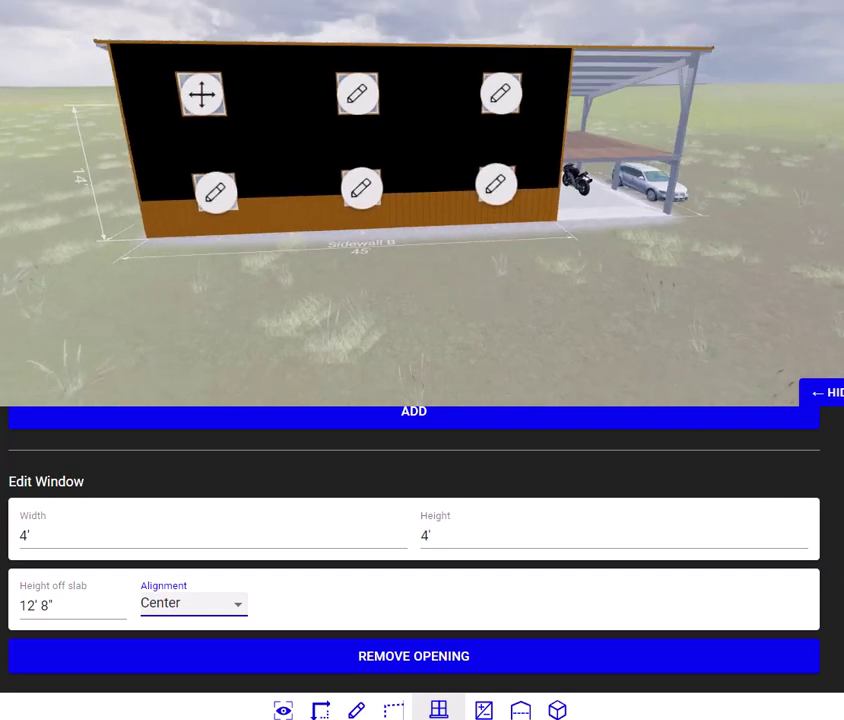
# Review the types available for a new opening and the edit settings of the selected window
pyautogui.scroll(-2, 414, 550)
pyautogui.scroll(3, 414, 550)
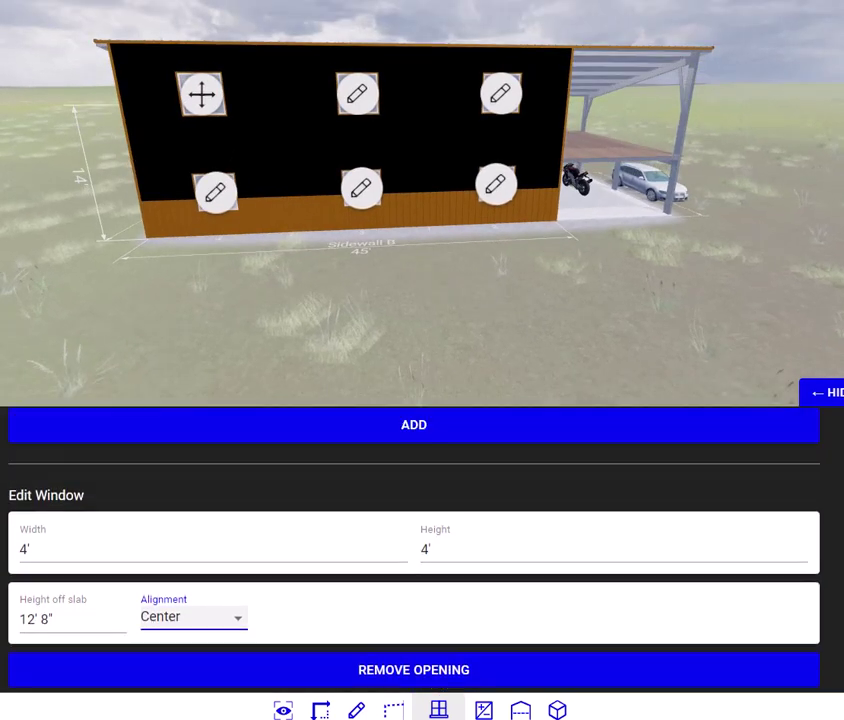
pyautogui.scroll(2, 414, 550)
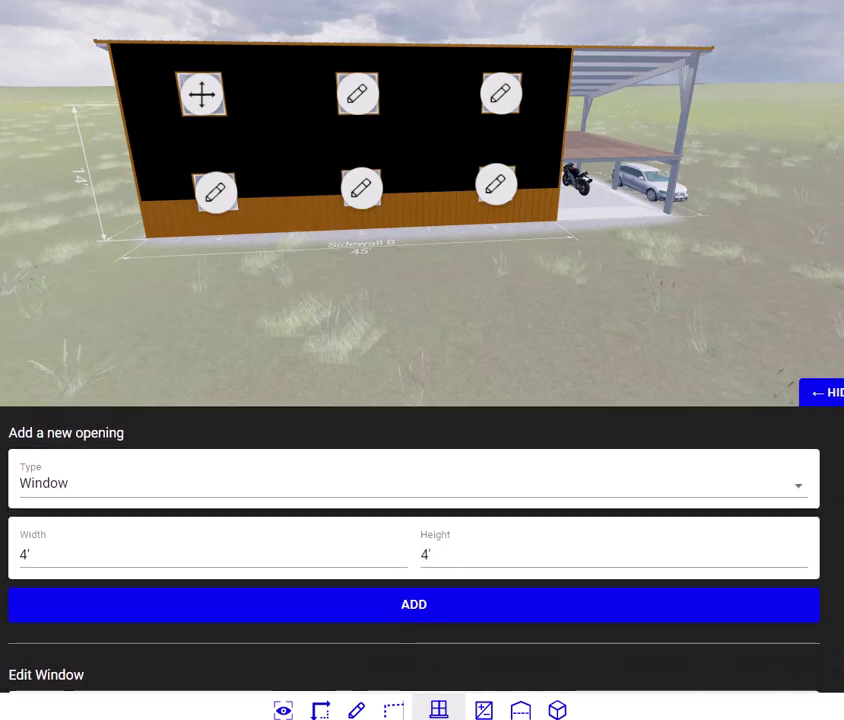
pyautogui.click(83, 494)
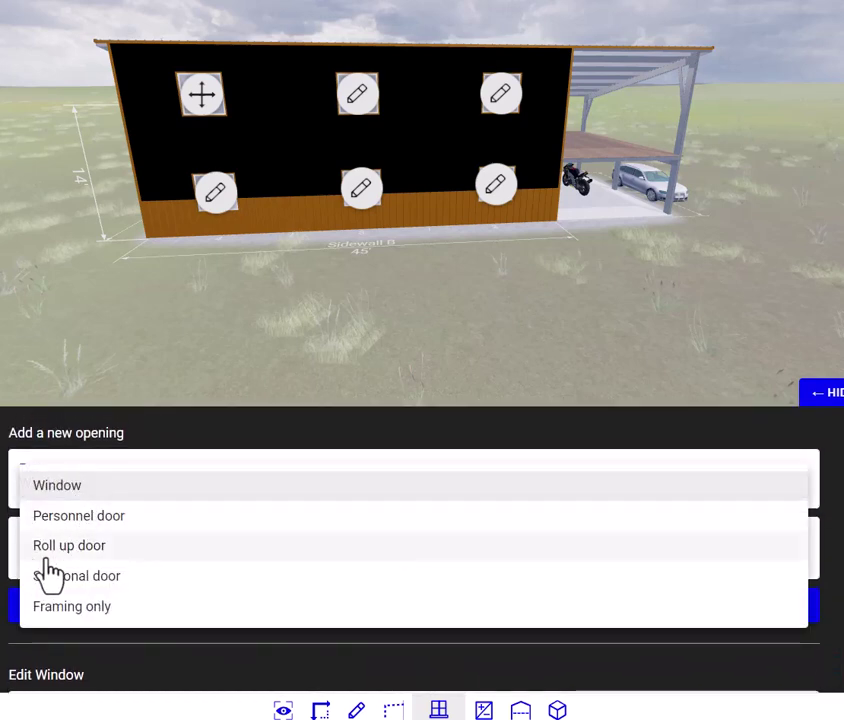
pyautogui.click(182, 340)
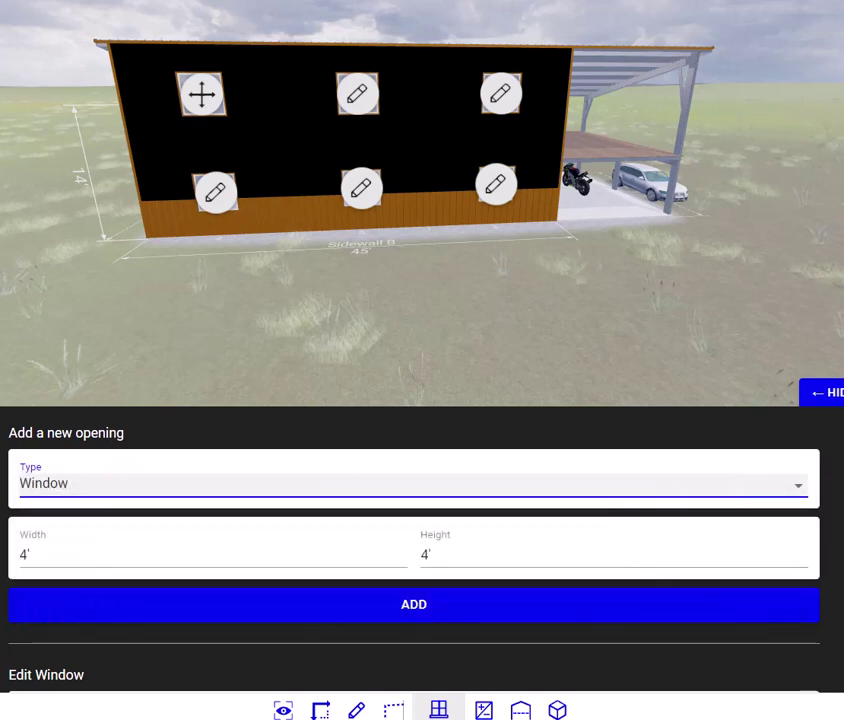
pyautogui.scroll(-3, 414, 550)
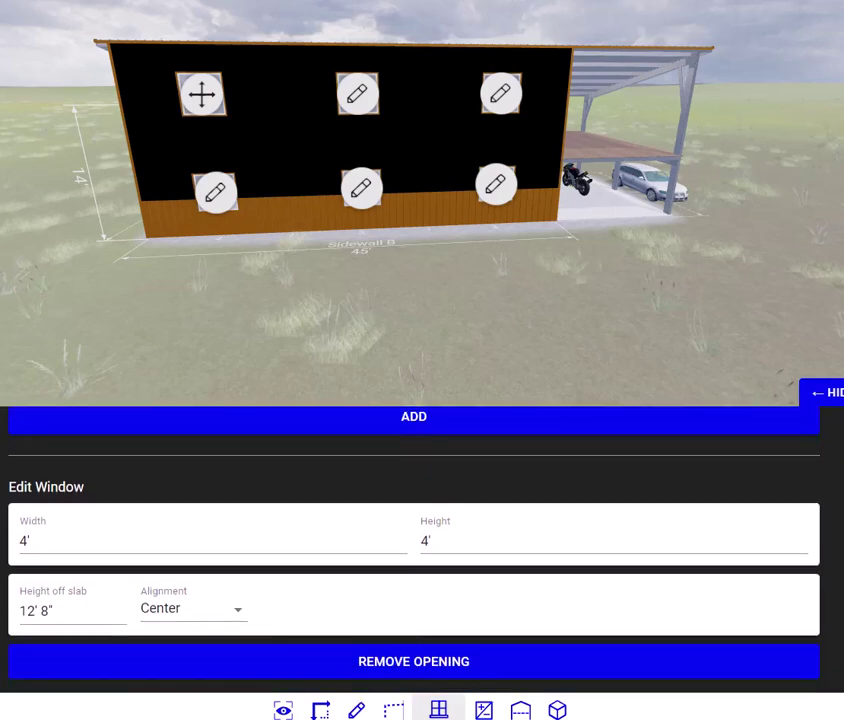
pyautogui.scroll(3, 414, 550)
pyautogui.scroll(2, 414, 550)
pyautogui.scroll(-3, 414, 550)
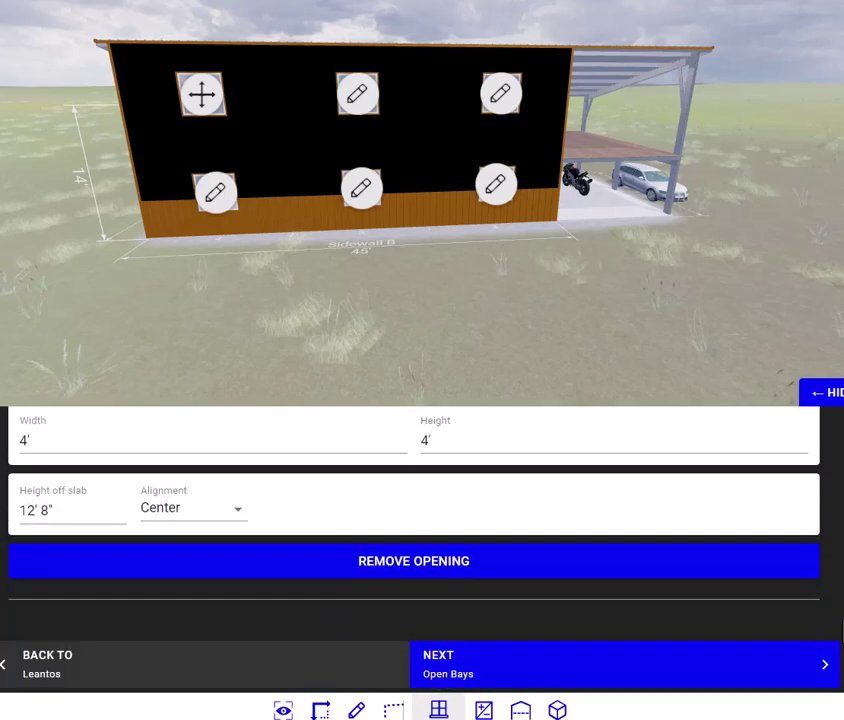
# Go on to the Open Bays settings, dismiss the help dialog and remove the Sidewall B sheeting from the bay beside the open end
pyautogui.click(513, 678)
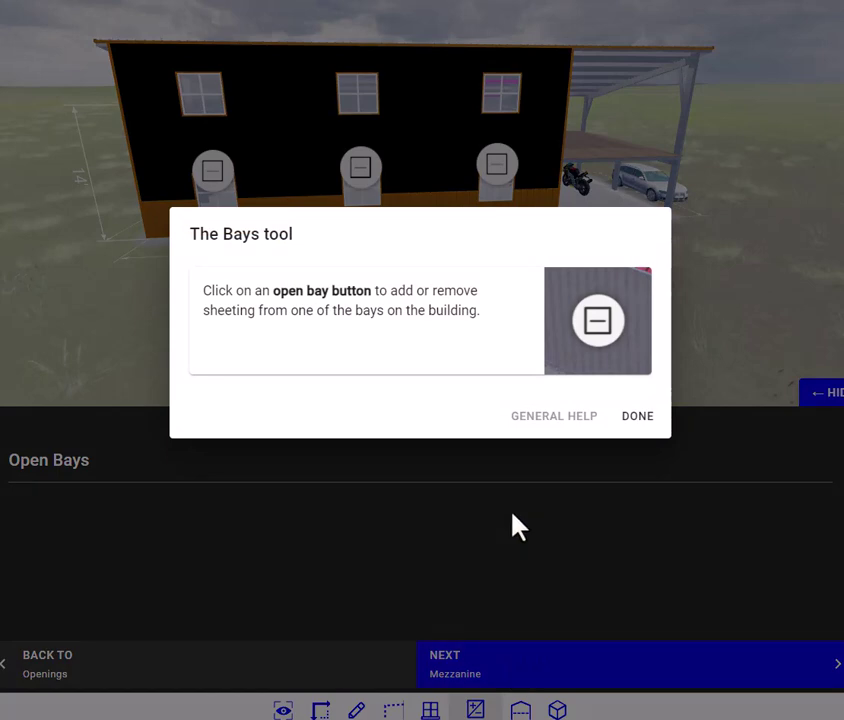
pyautogui.click(640, 418)
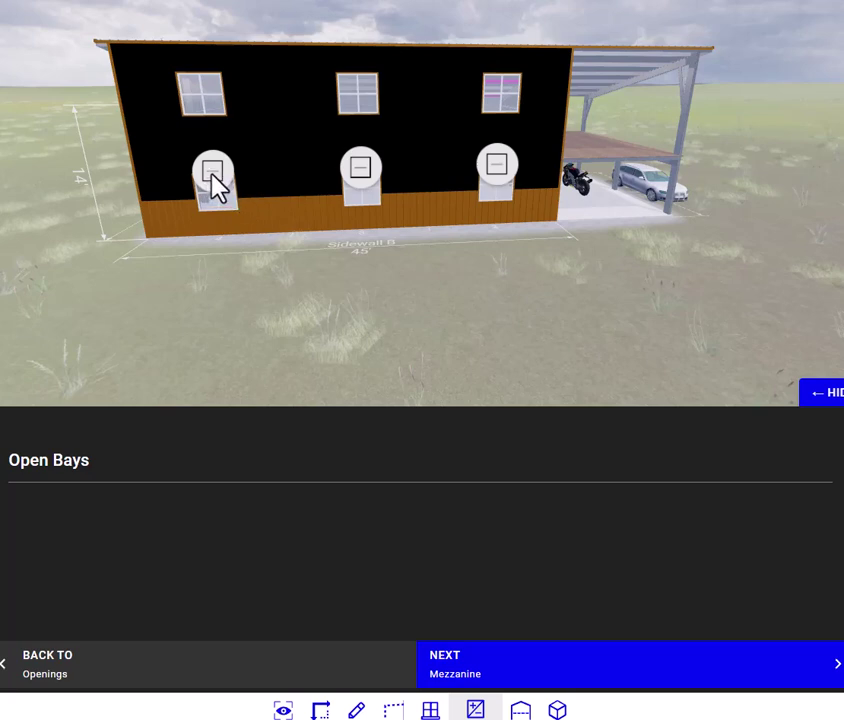
pyautogui.click(500, 170)
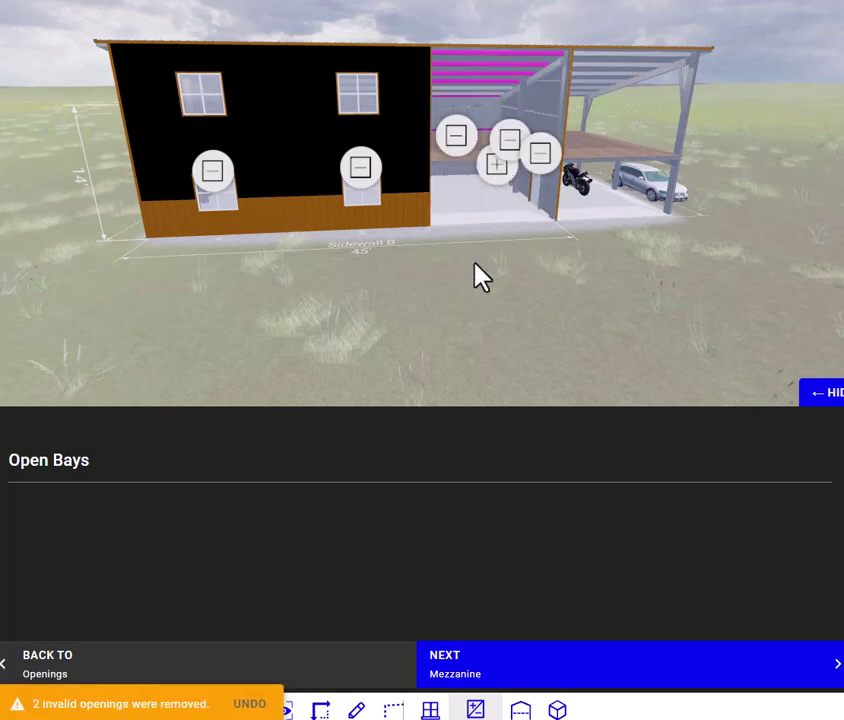
# Add the sheeting back to the opened bay on Sidewall B
pyautogui.moveTo(533, 298); pyautogui.dragTo(364, 315)
pyautogui.click(382, 163)
pyautogui.click(391, 197)
pyautogui.moveTo(393, 268); pyautogui.dragTo(605, 260)
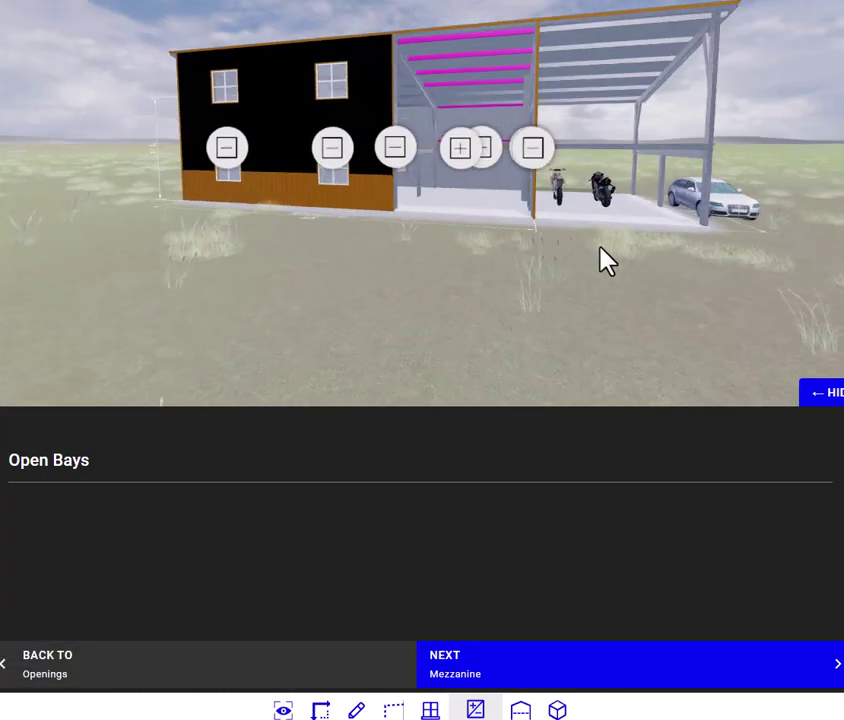
pyautogui.click(461, 150)
# Go on to the Mezzanine settings and dismiss the help dialog
pyautogui.moveTo(290, 291); pyautogui.dragTo(409, 482)
pyautogui.click(541, 672)
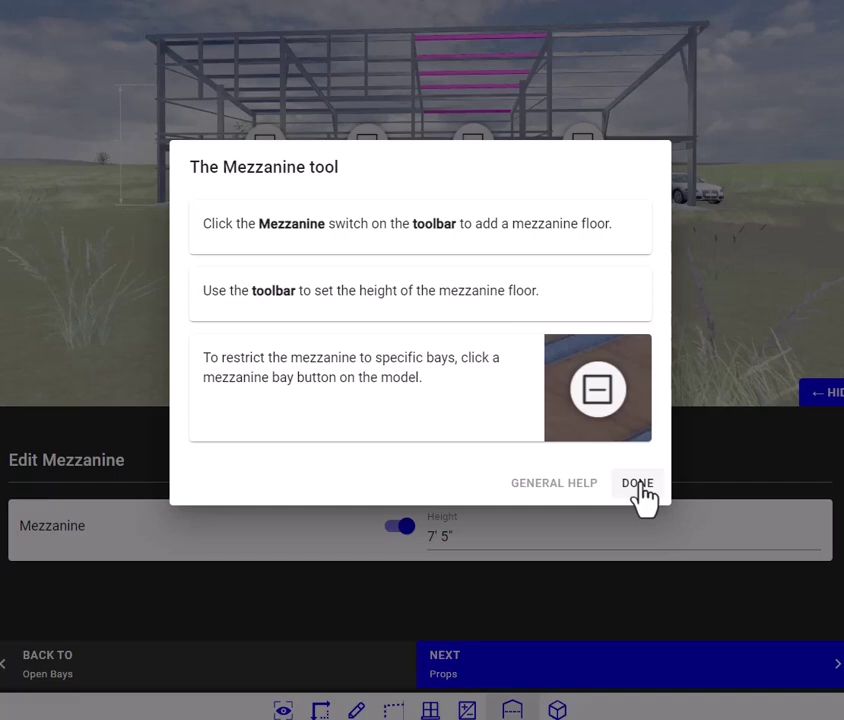
pyautogui.click(638, 484)
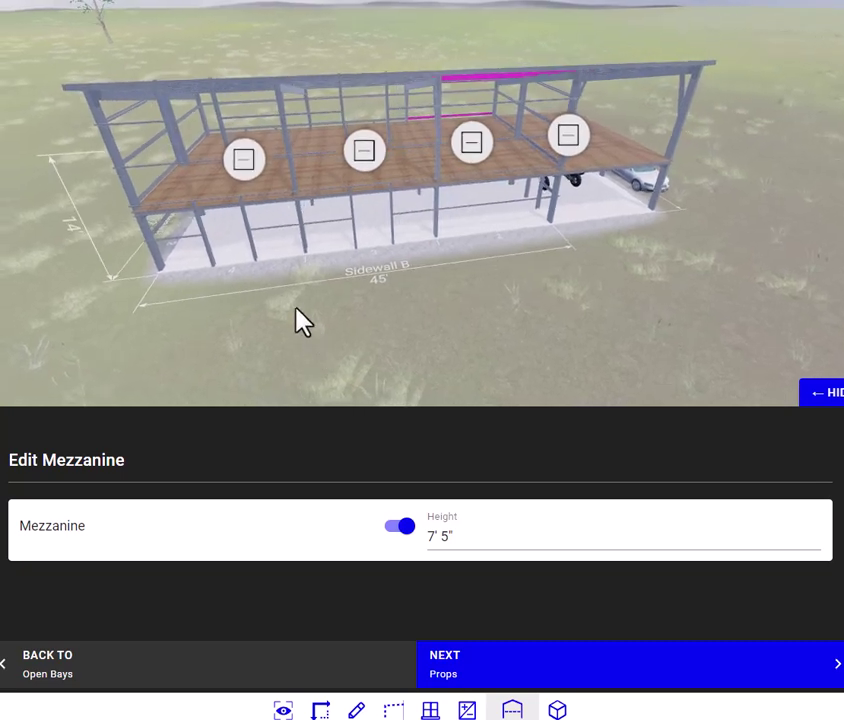
# Remove and restore the mezzanine floor in each of the three enclosed bays along Sidewall B, one bay at a time
pyautogui.click(244, 160)
pyautogui.click(243, 161)
pyautogui.click(364, 155)
pyautogui.click(364, 155)
pyautogui.click(472, 146)
pyautogui.click(474, 150)
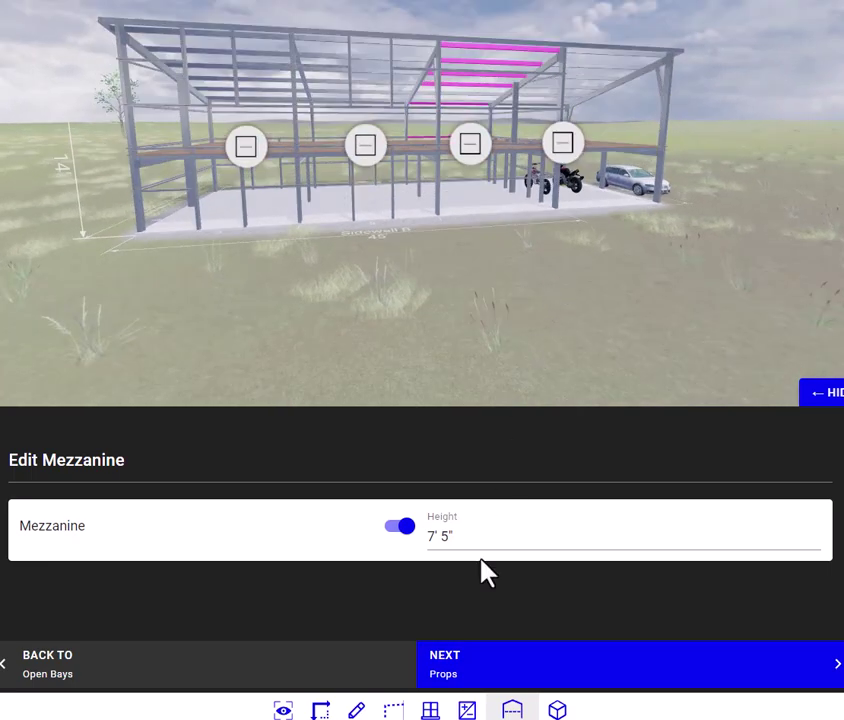
# Go on to the Props settings, dismiss the help dialog and look through the available props
pyautogui.click(471, 673)
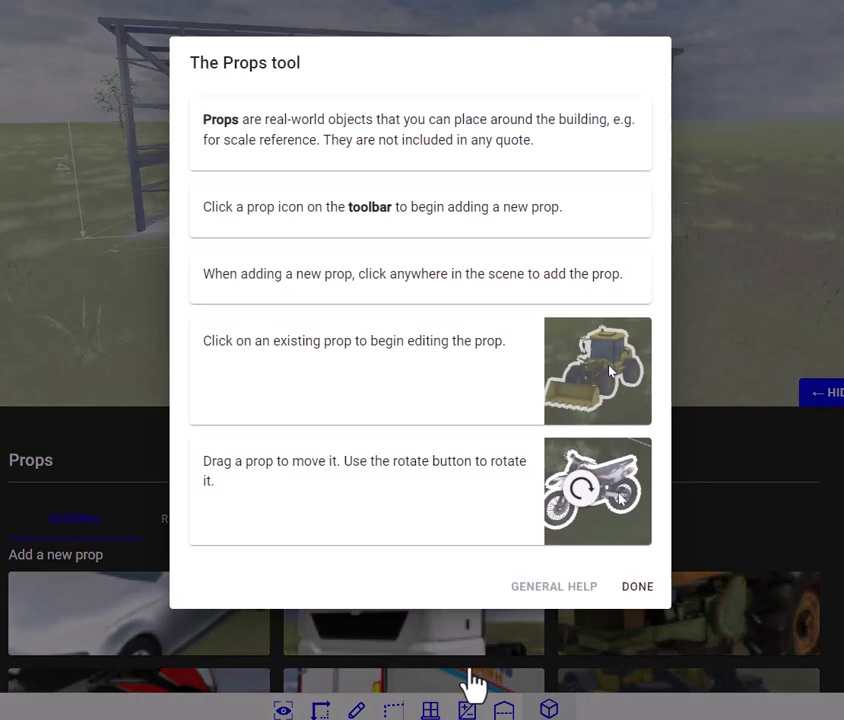
pyautogui.click(636, 590)
pyautogui.scroll(-5, 575, 449)
pyautogui.scroll(3, 414, 320)
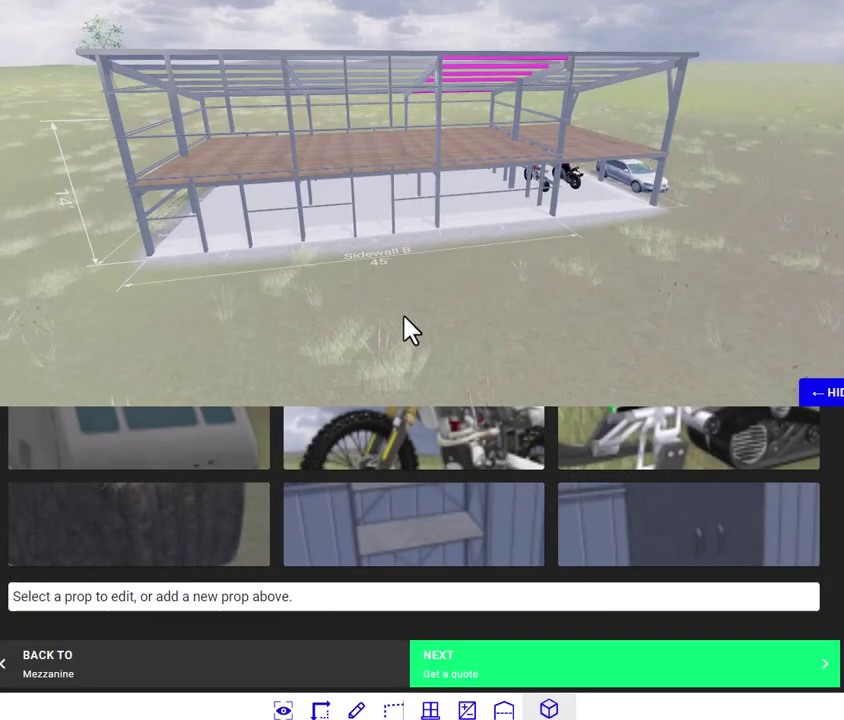
pyautogui.moveTo(407, 333)
pyautogui.mouseDown()
pyautogui.moveTo(407, 345)
pyautogui.moveTo(382, 356)
pyautogui.moveTo(307, 347)
pyautogui.moveTo(418, 350)
pyautogui.moveTo(425, 333)
pyautogui.moveTo(492, 324)
pyautogui.moveTo(386, 324)
pyautogui.moveTo(398, 325)
pyautogui.moveTo(392, 332)
pyautogui.mouseUp()
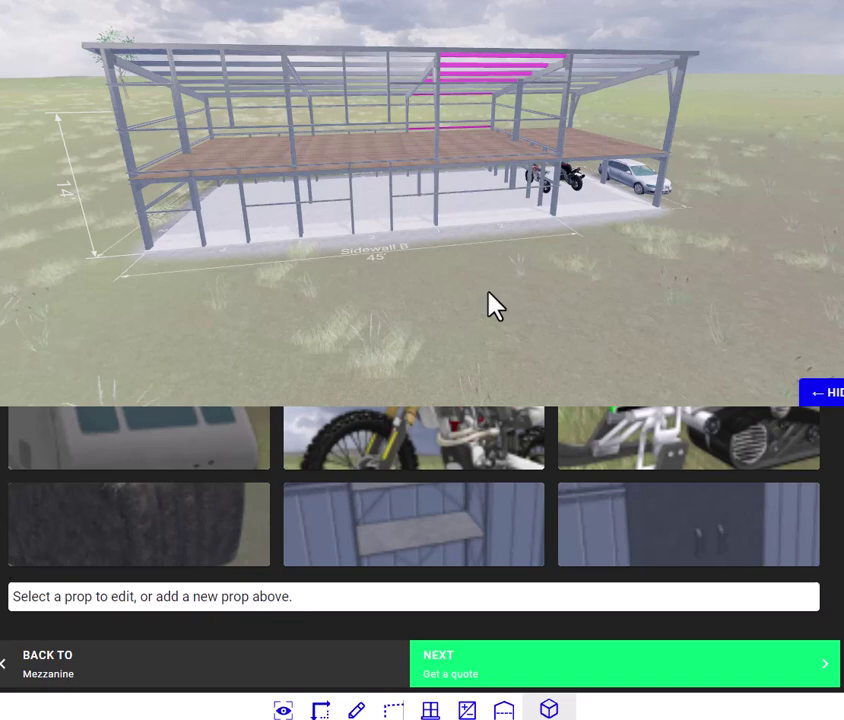
# Open the quote request form and enter the note "i need extra doors and windows in this building. let's discuss"
pyautogui.click(531, 684)
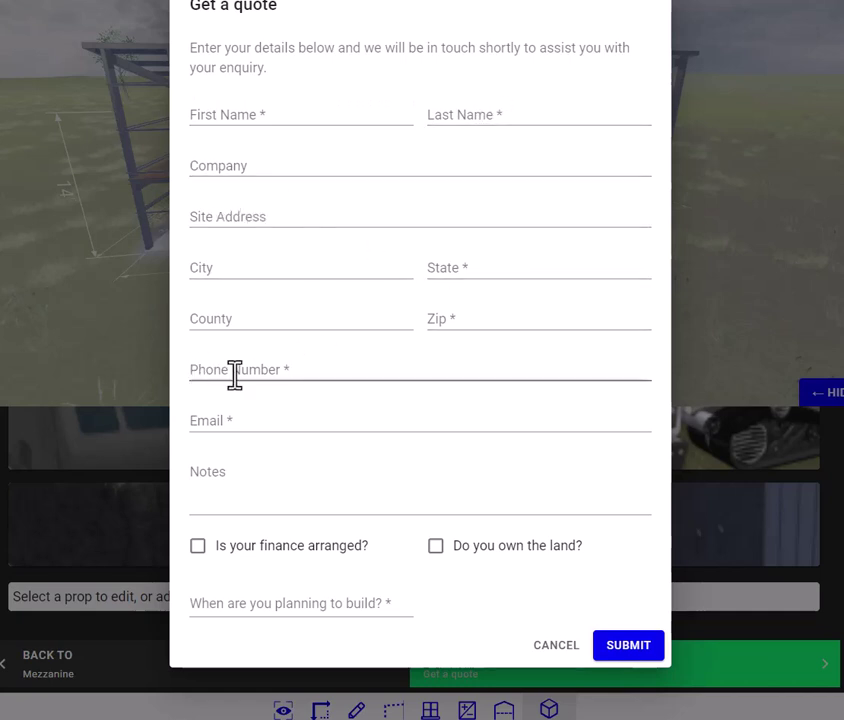
pyautogui.click(227, 505)
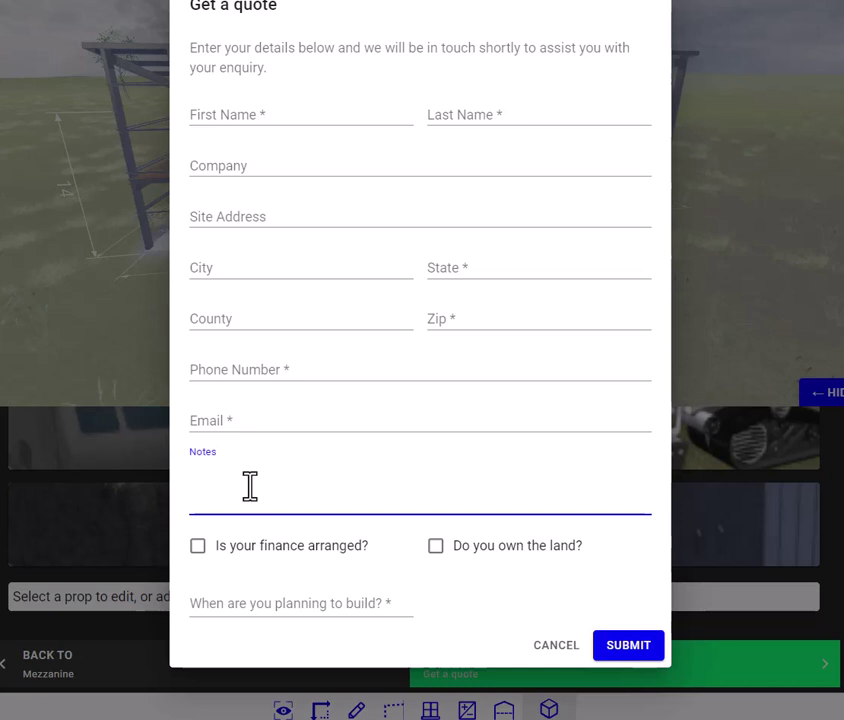
pyautogui.write('i need extra doors and windows in ')
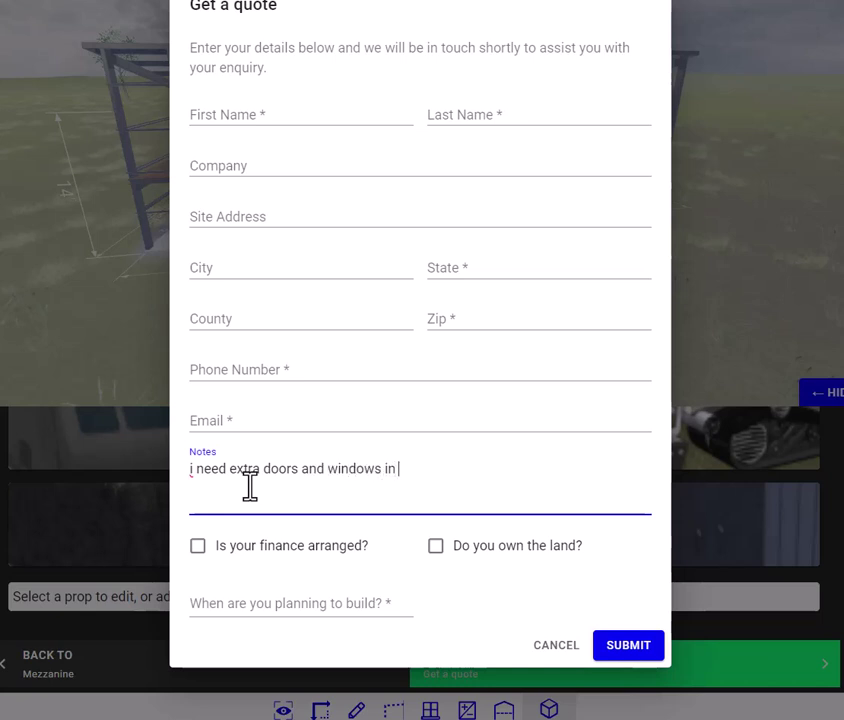
pyautogui.write('this building')
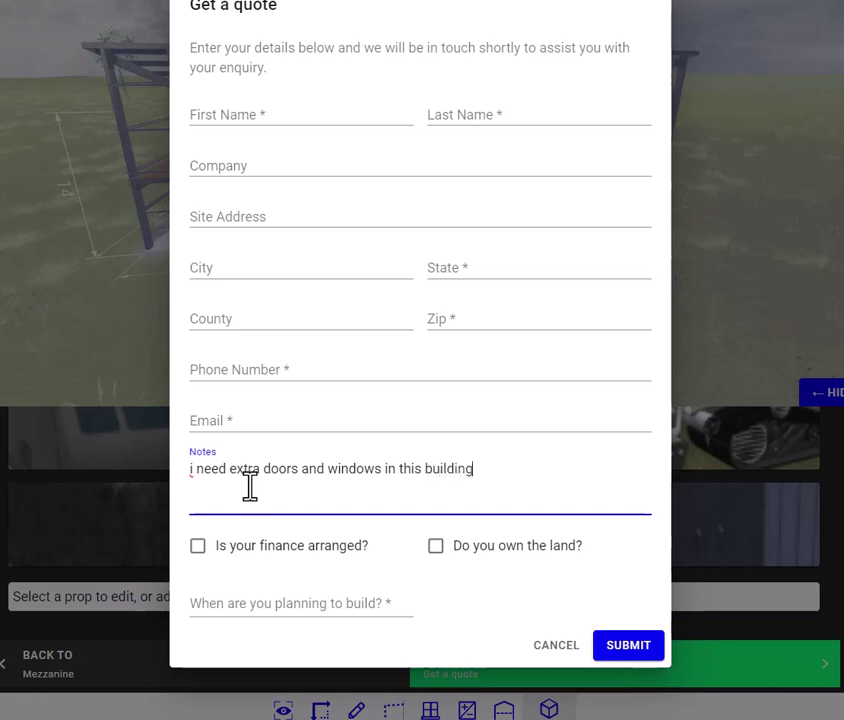
pyautogui.write(". let's discuss")
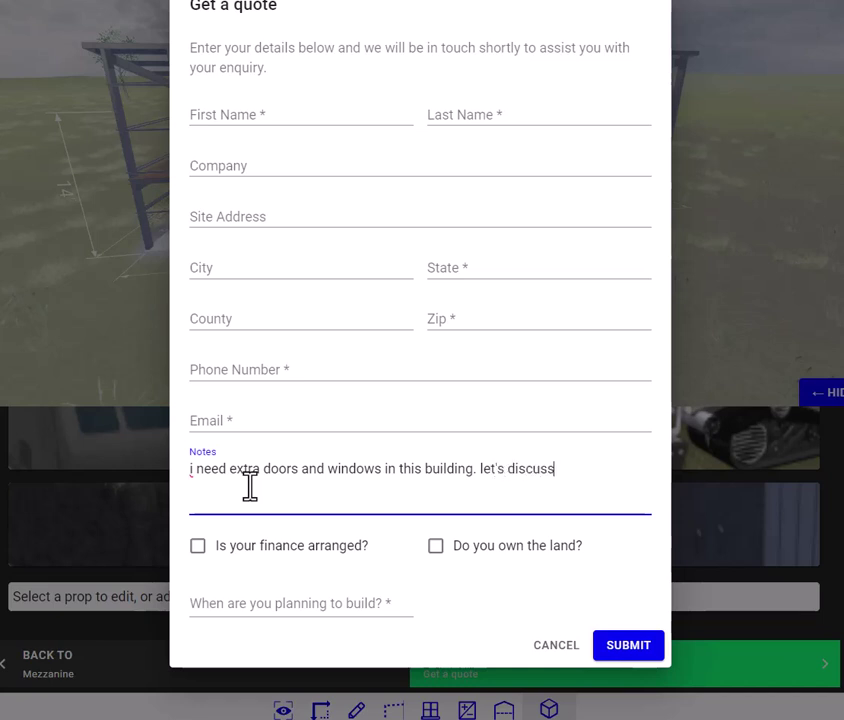
# Mark the finance as arranged and the land as owned, and set the planned build date to 29 Mar 2024
pyautogui.click(199, 548)
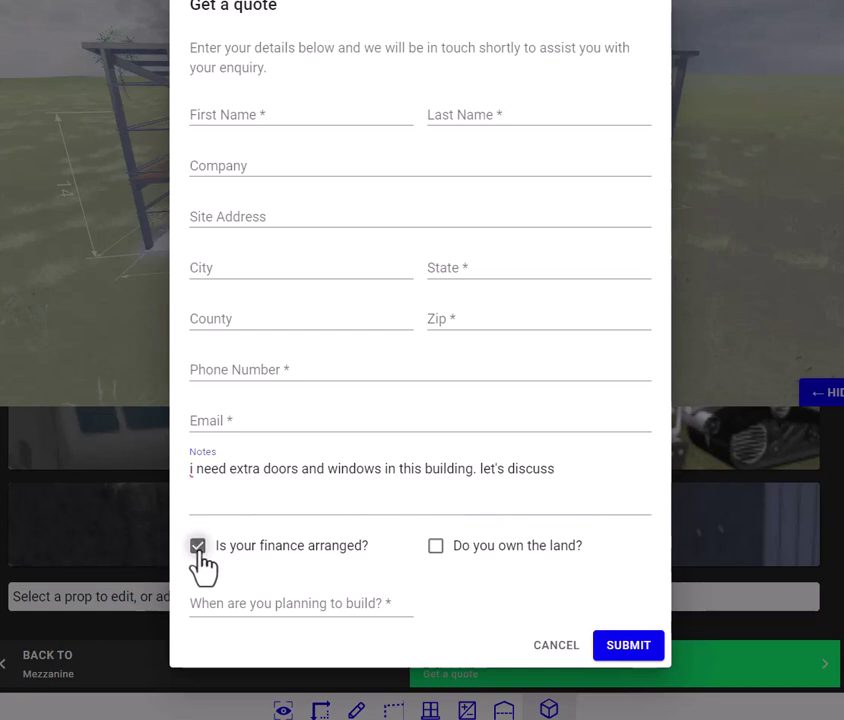
pyautogui.click(437, 550)
pyautogui.click(284, 598)
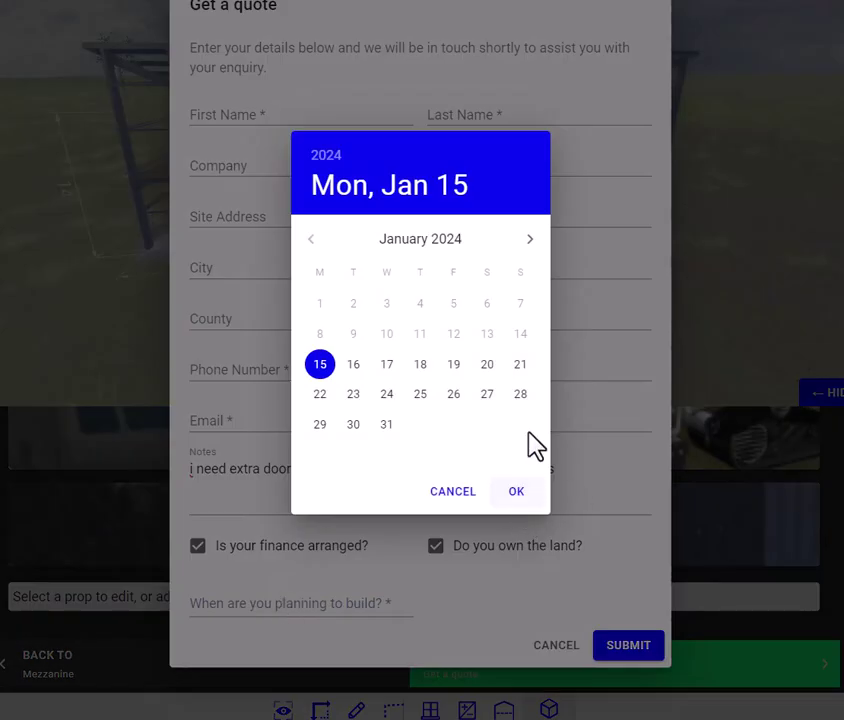
pyautogui.click(529, 240)
pyautogui.click(529, 240)
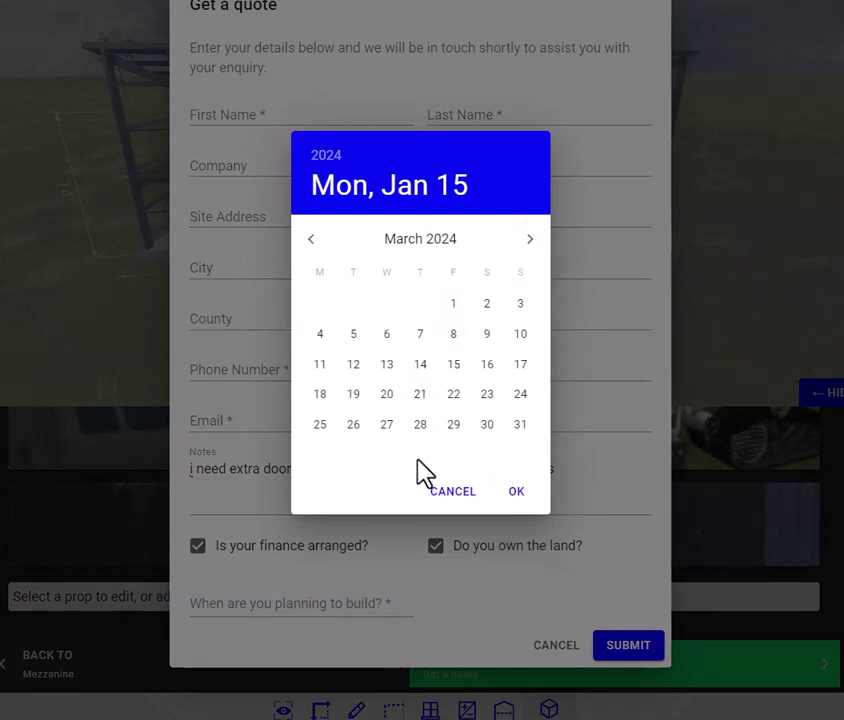
pyautogui.click(453, 426)
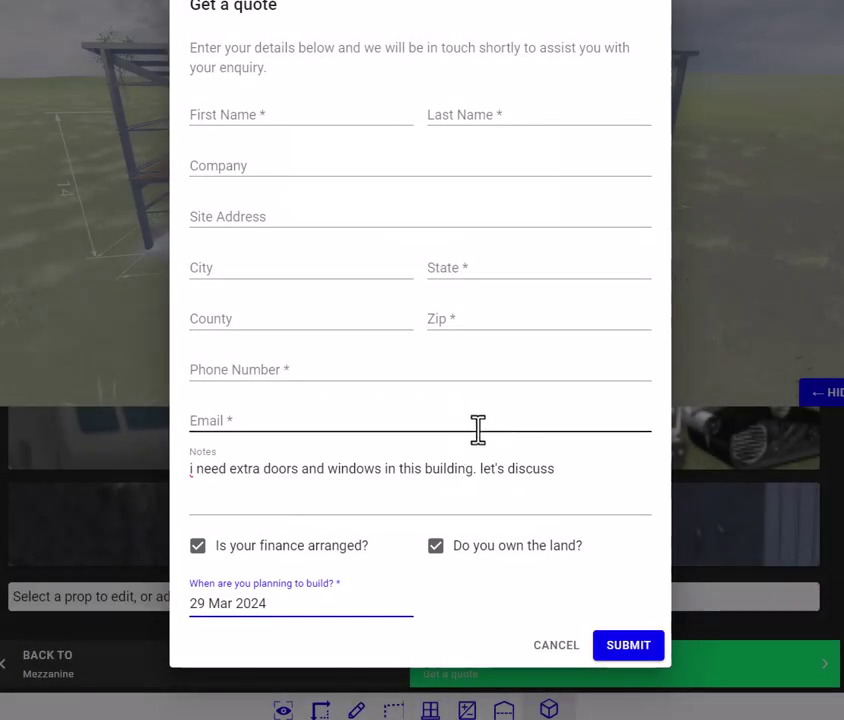